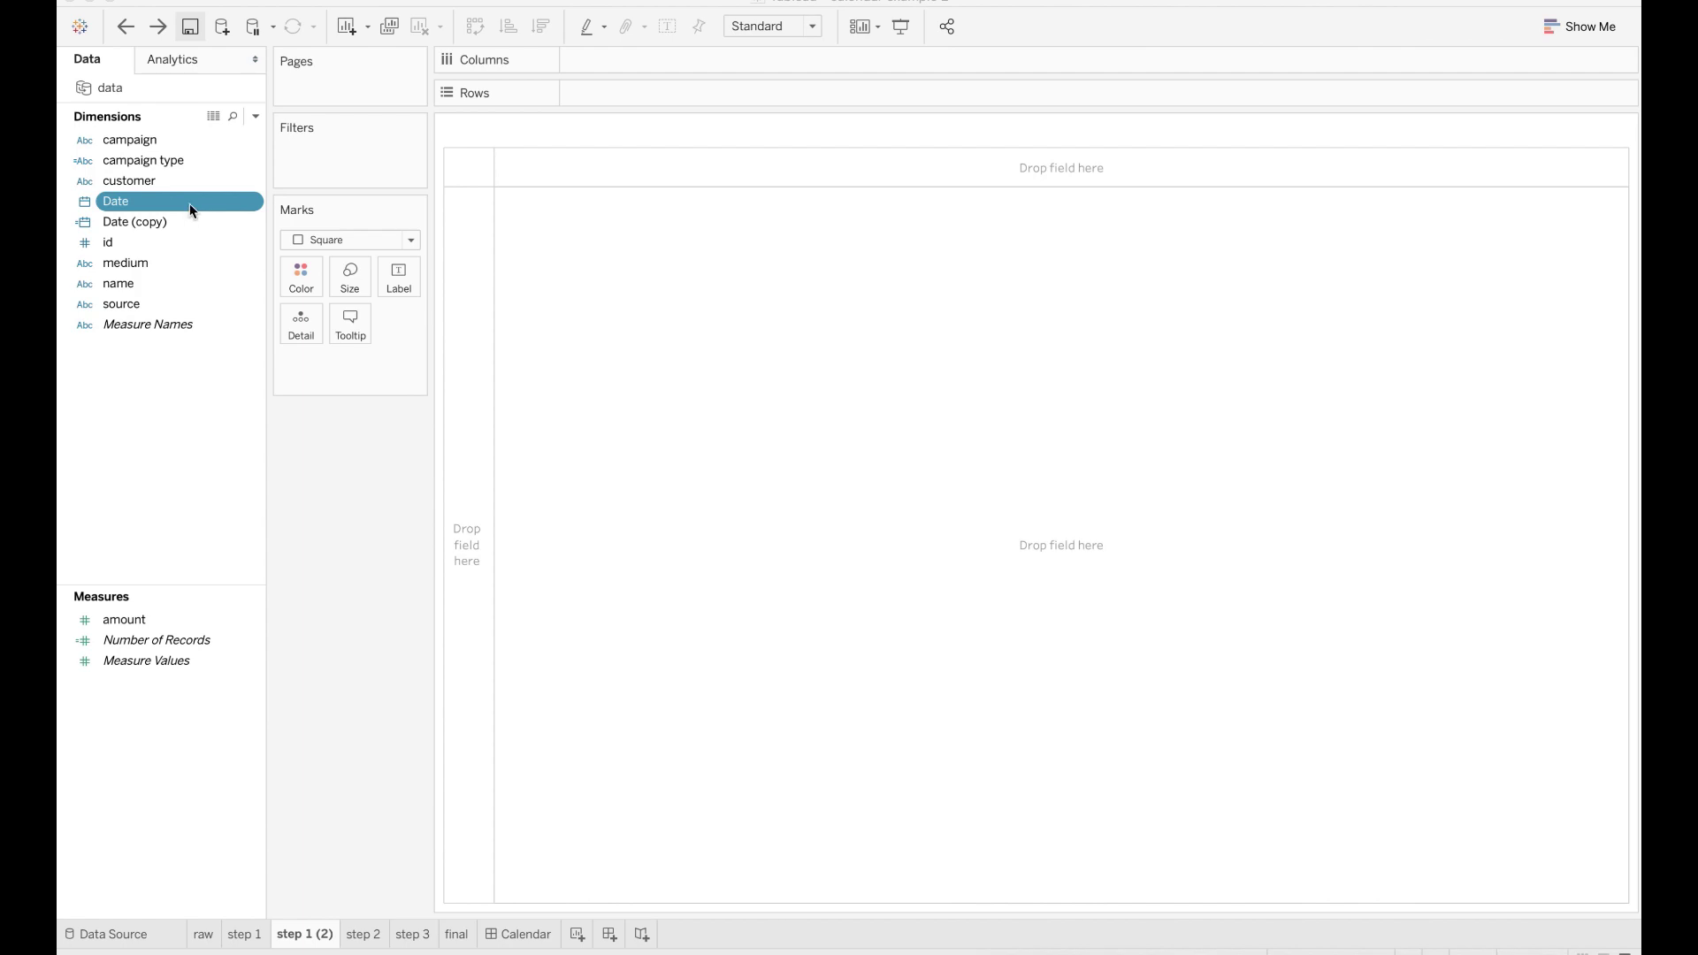
Step: Add Date to Columns with custom detail Month / Year, showing January–June 2020 headers
drag(189, 206, 766, 66)
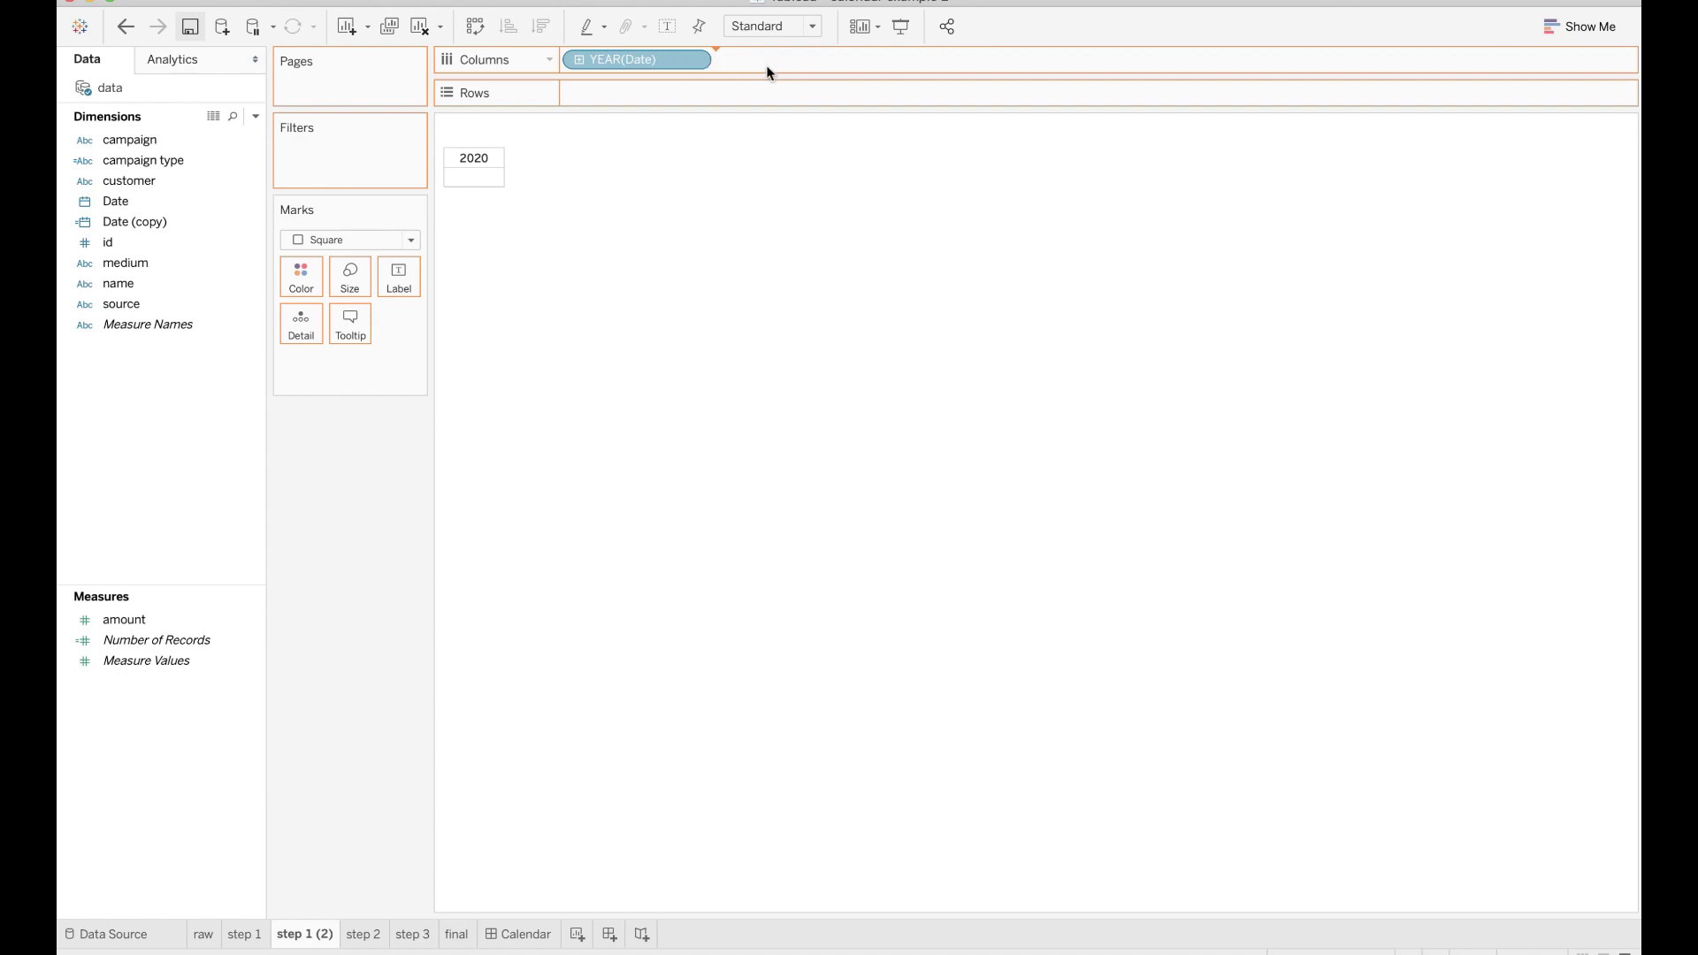
click(690, 60)
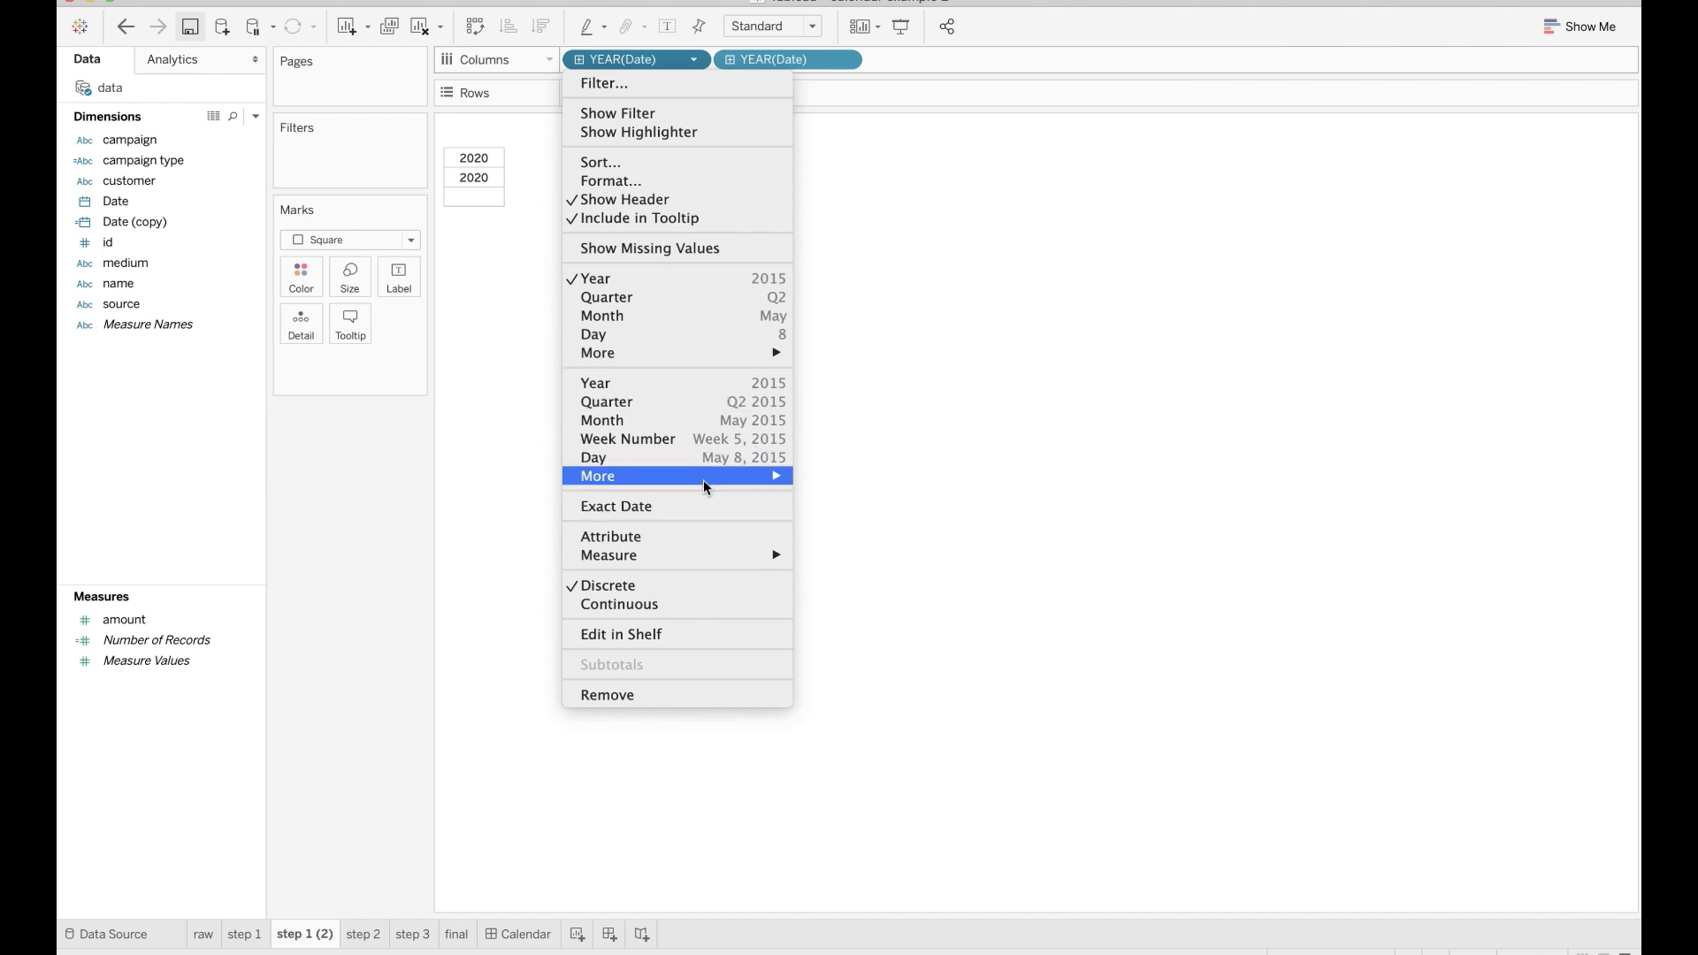
mouse_move(706, 487)
click(823, 483)
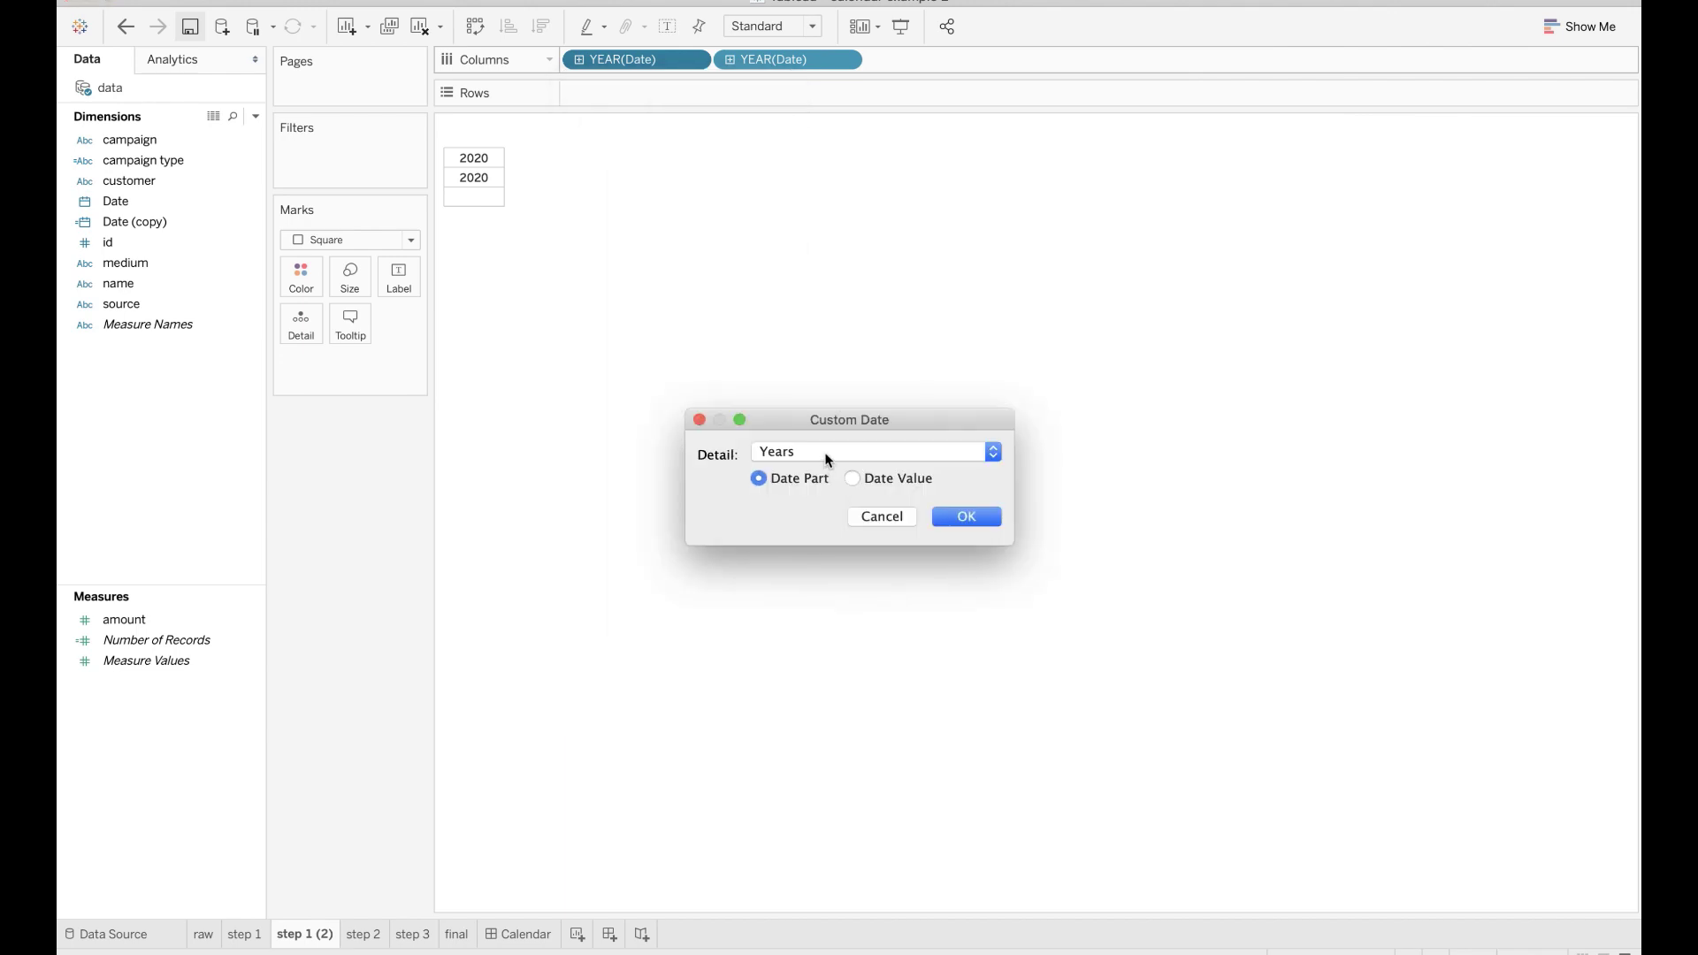
click(829, 456)
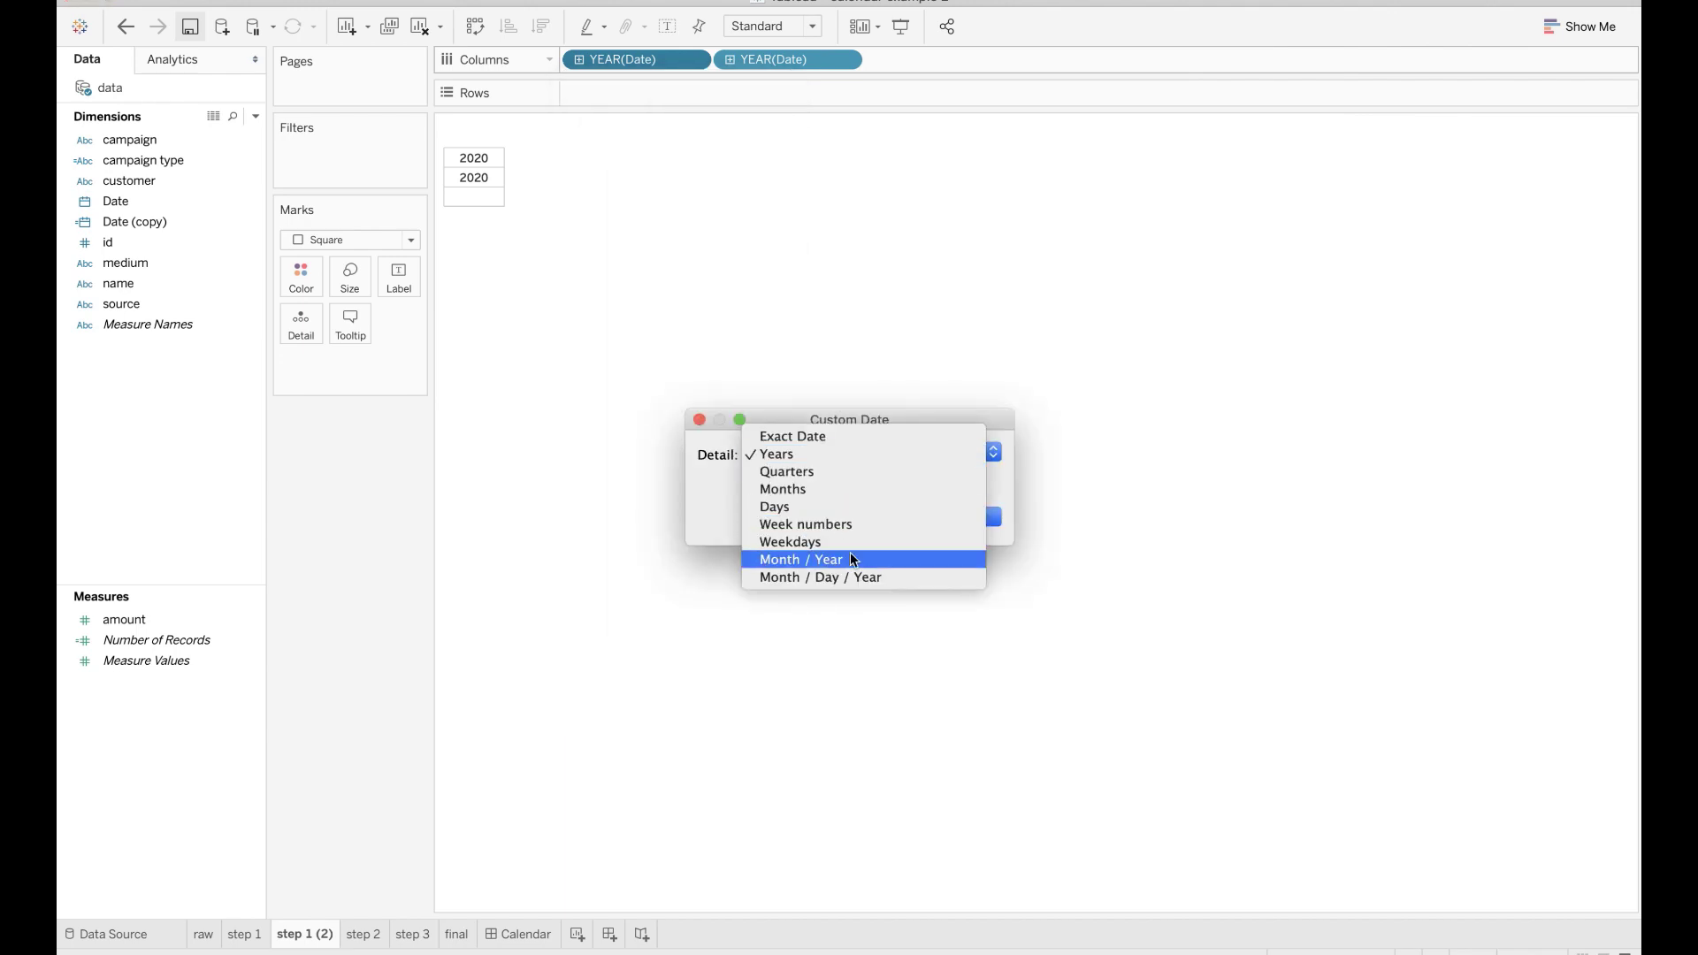
click(853, 560)
click(962, 517)
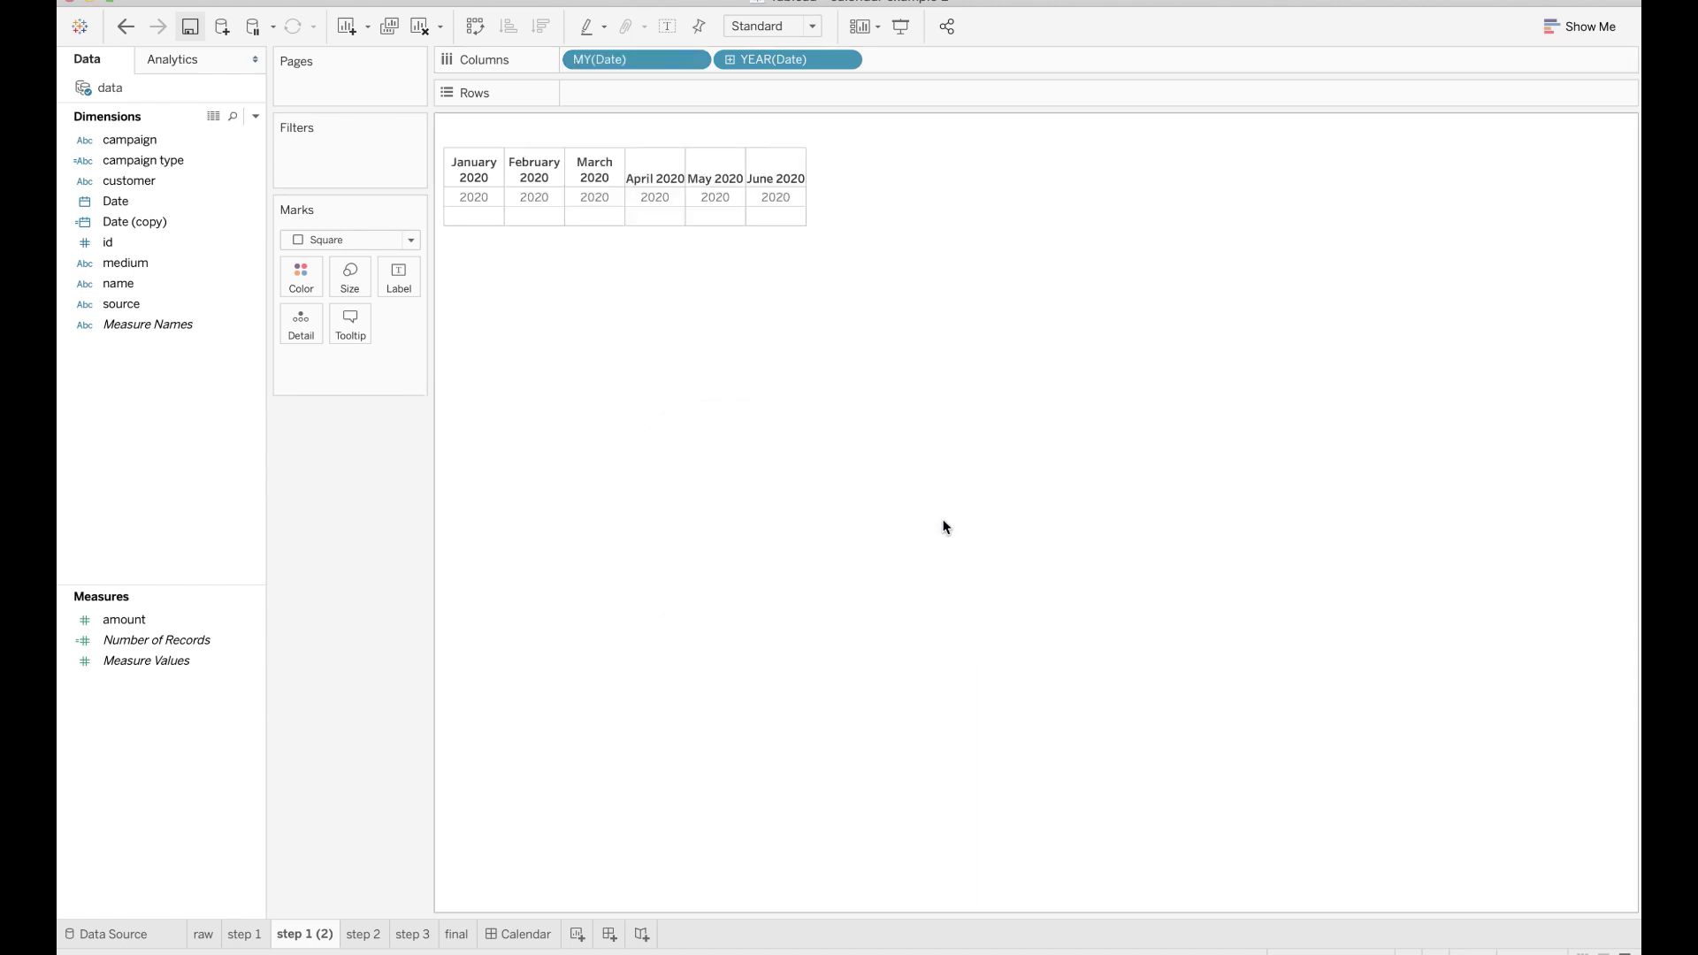
Step: Change the second YEAR(Date) column field to custom Weekdays detail
click(845, 63)
mouse_move(867, 478)
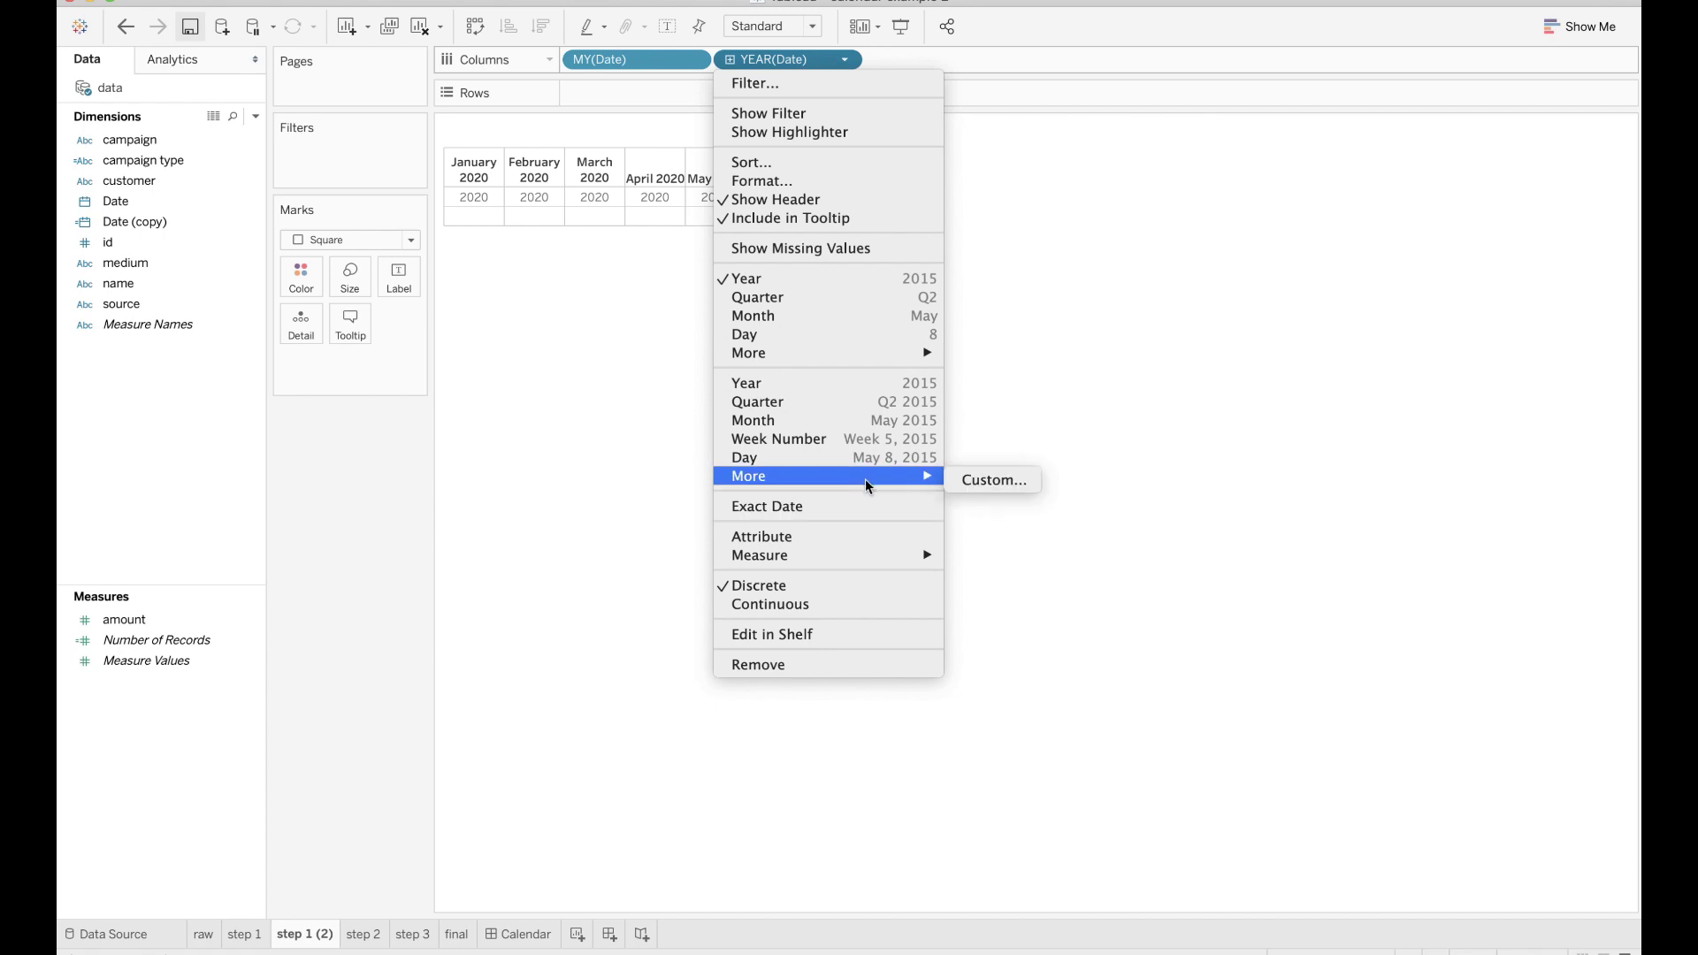
click(961, 480)
click(903, 453)
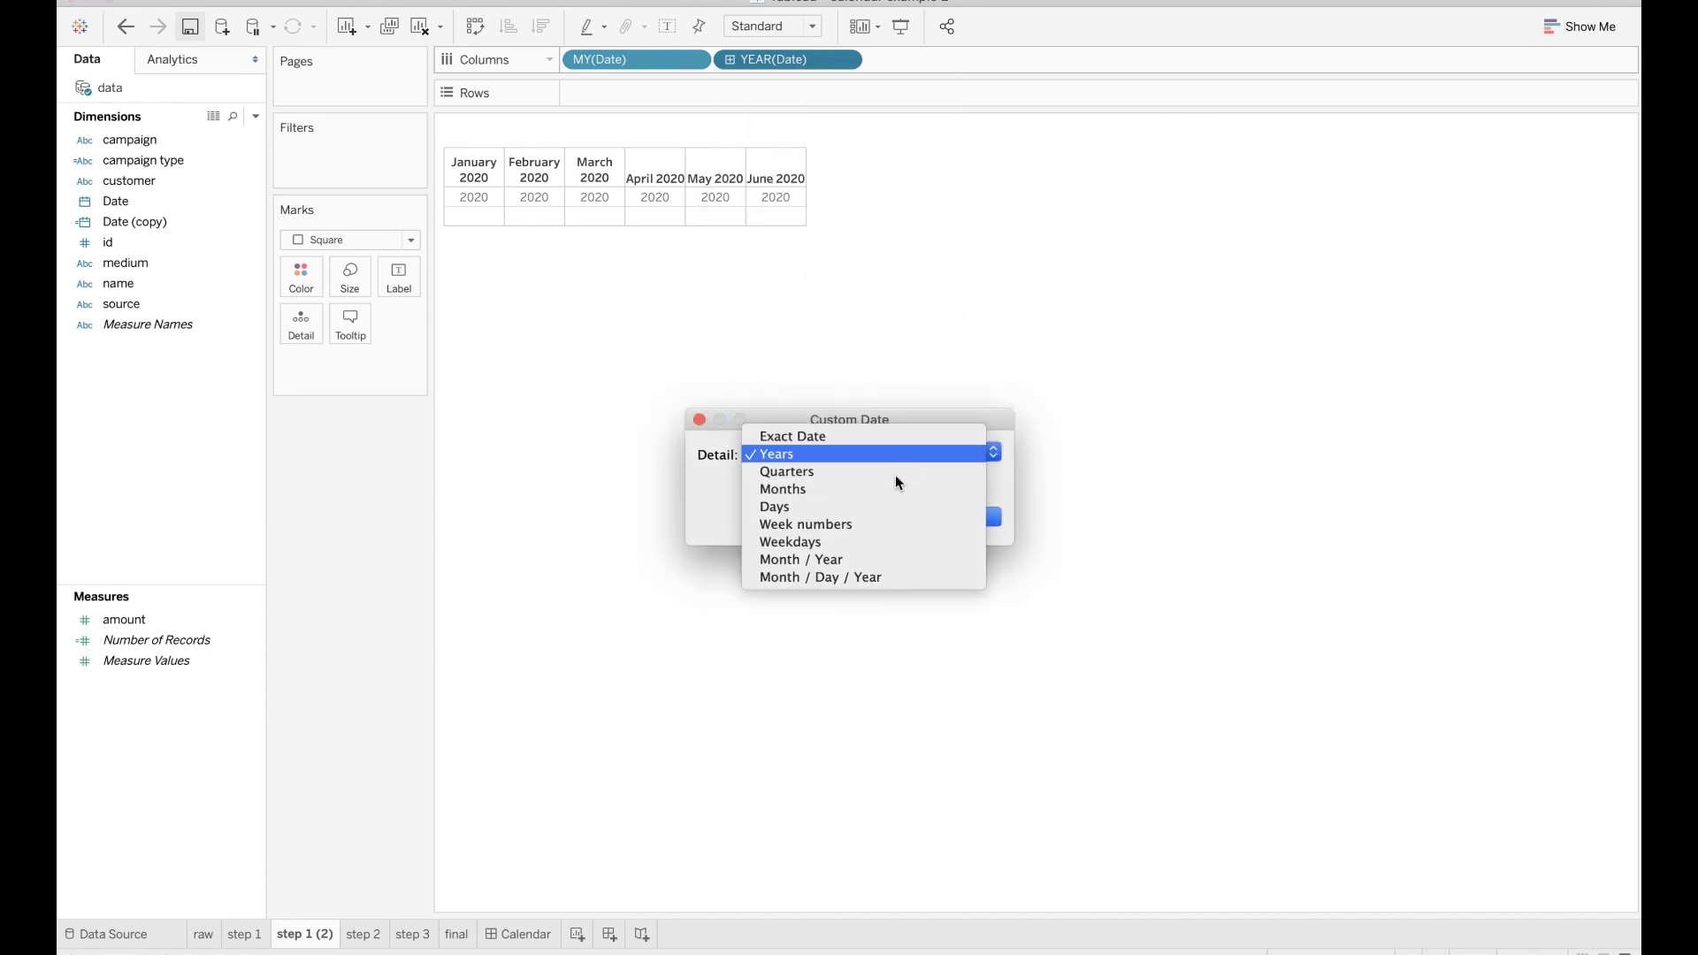
click(827, 543)
click(968, 512)
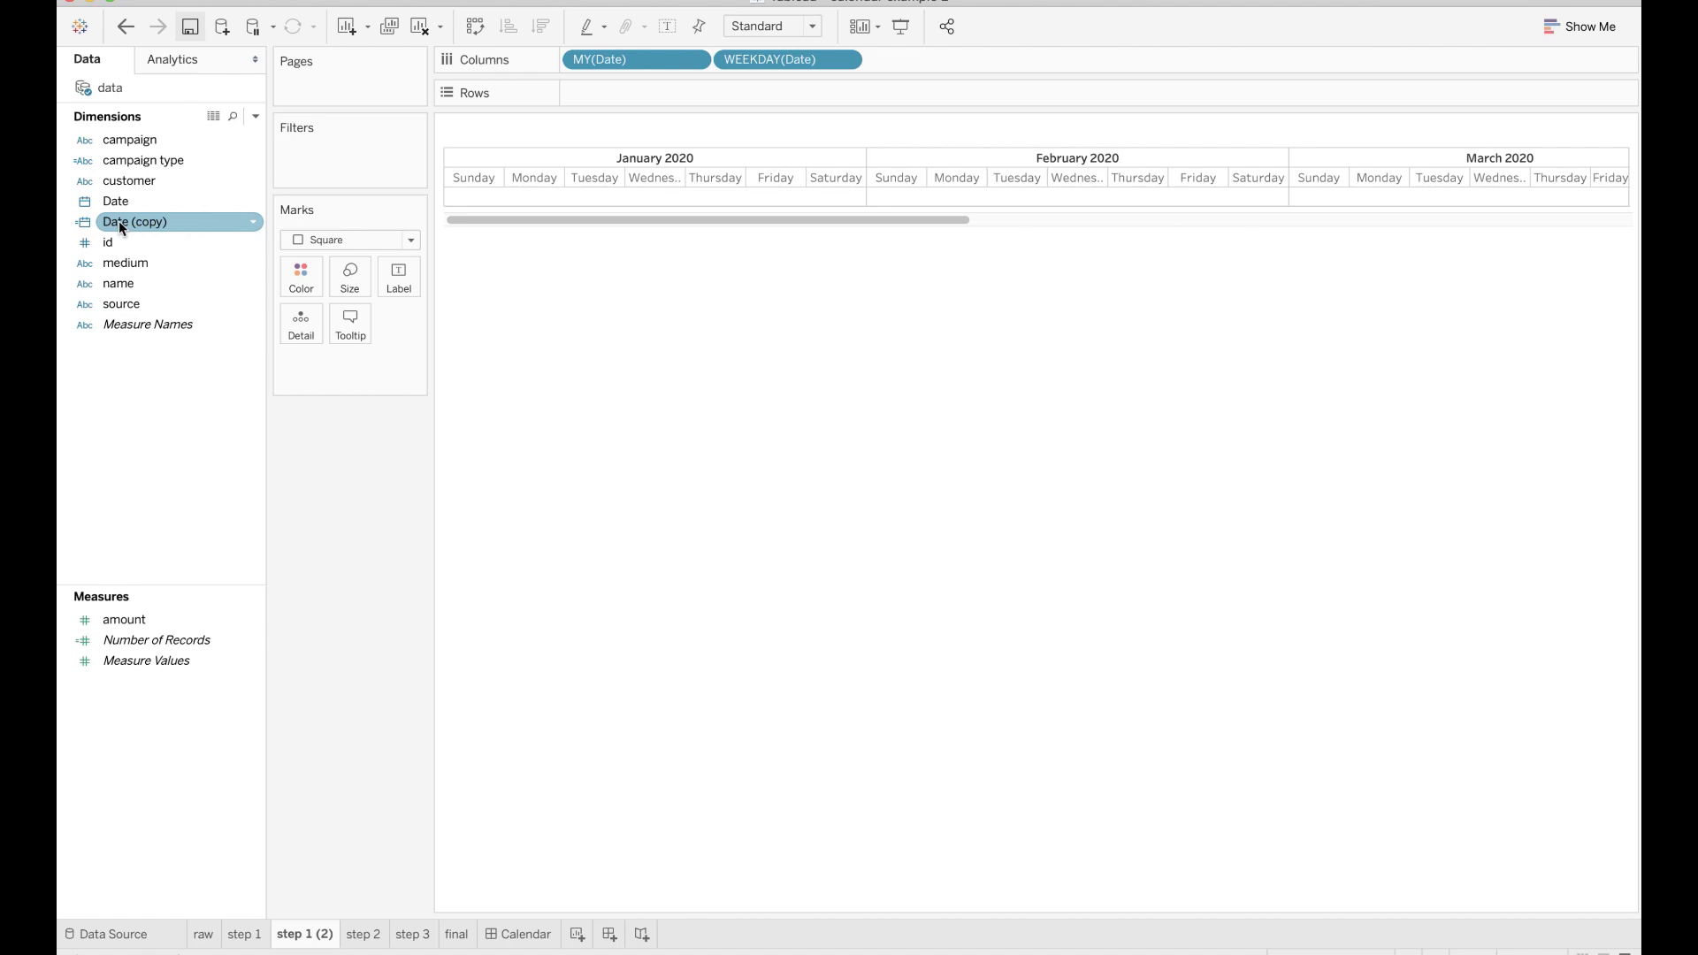
Step: Add Date (copy) to Columns as Weekdays and hide its header
drag(119, 221, 932, 60)
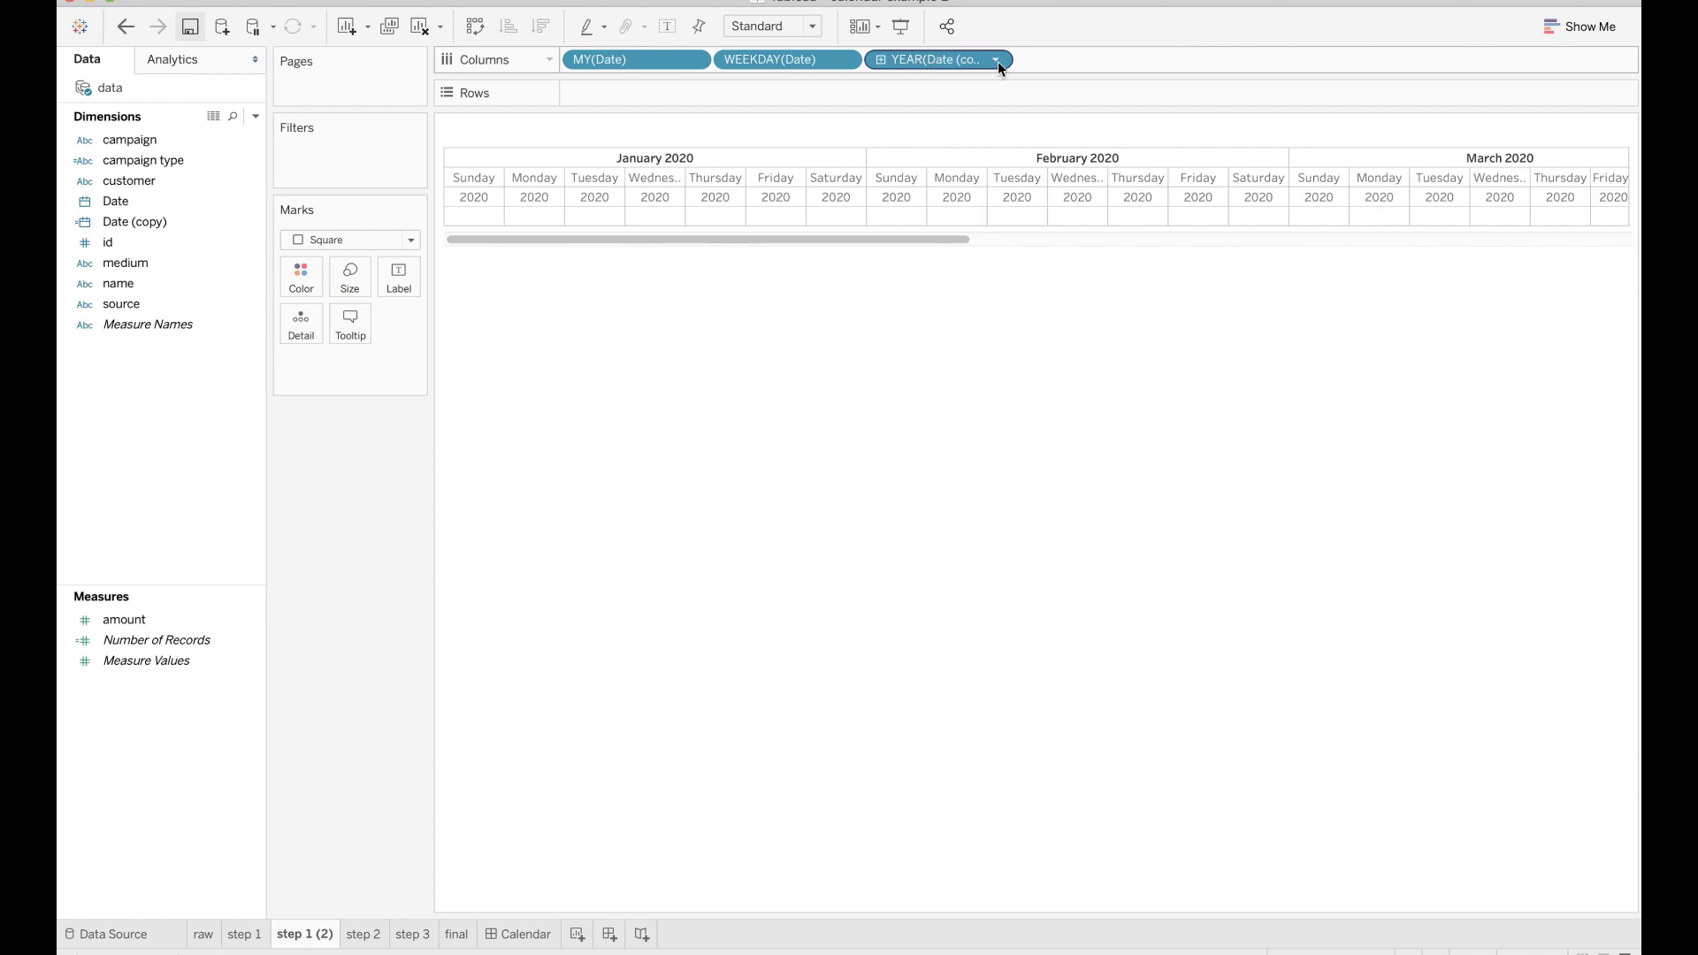
click(996, 61)
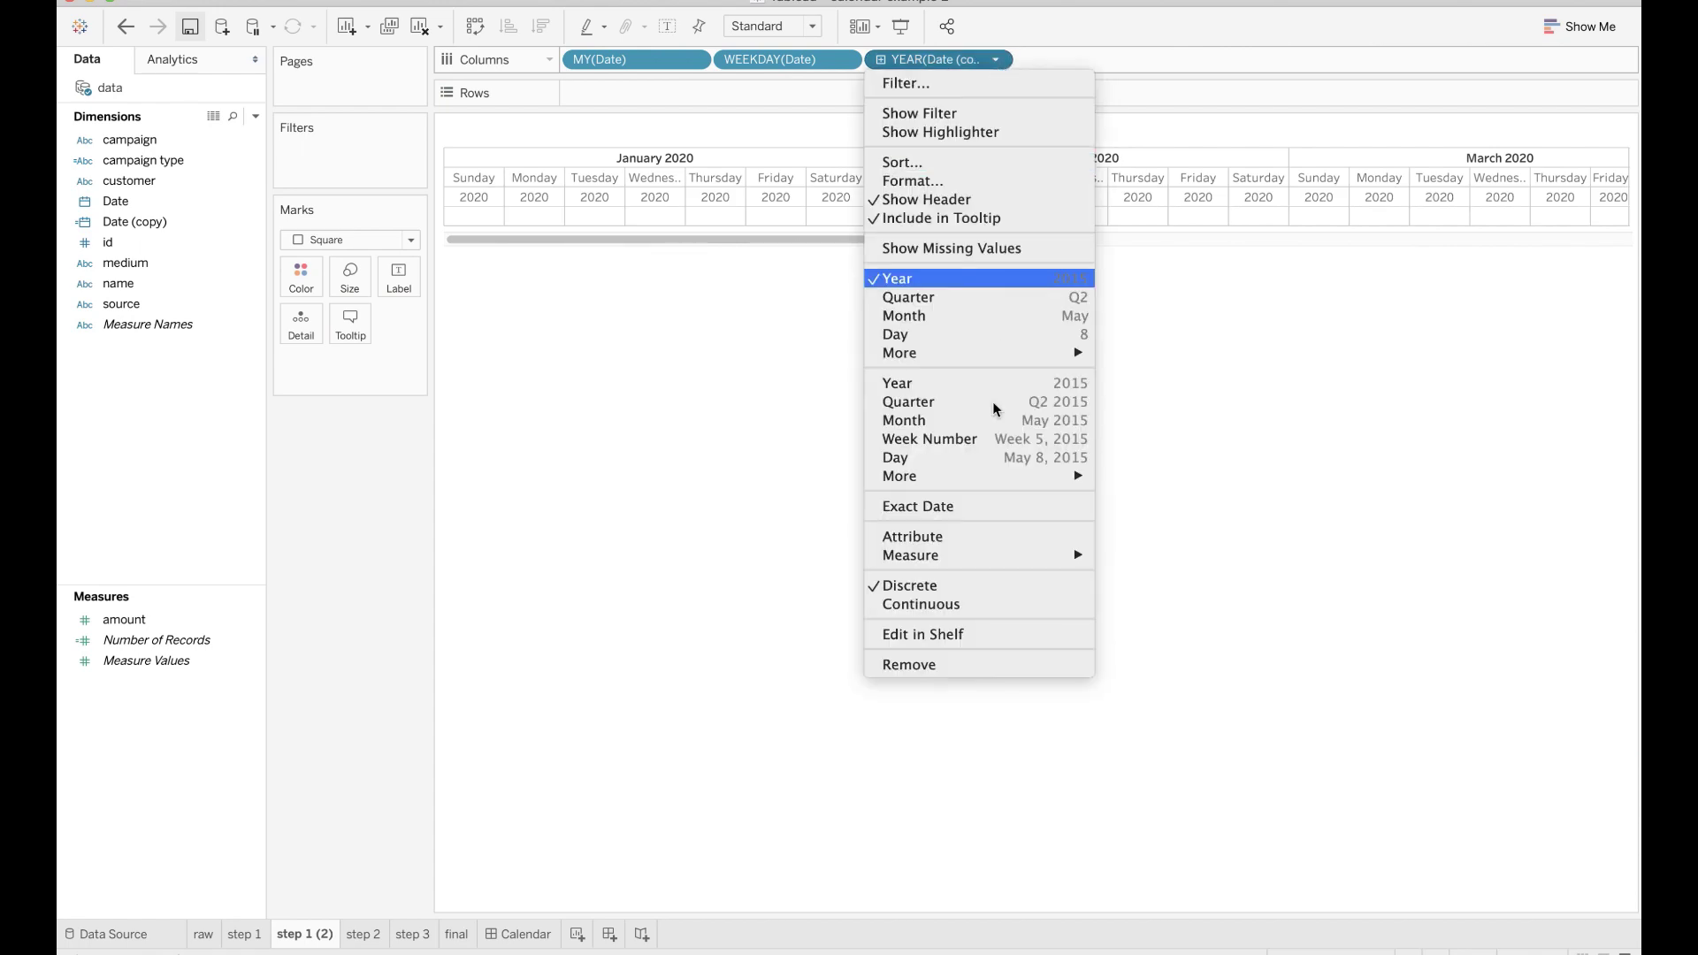
mouse_move(1019, 479)
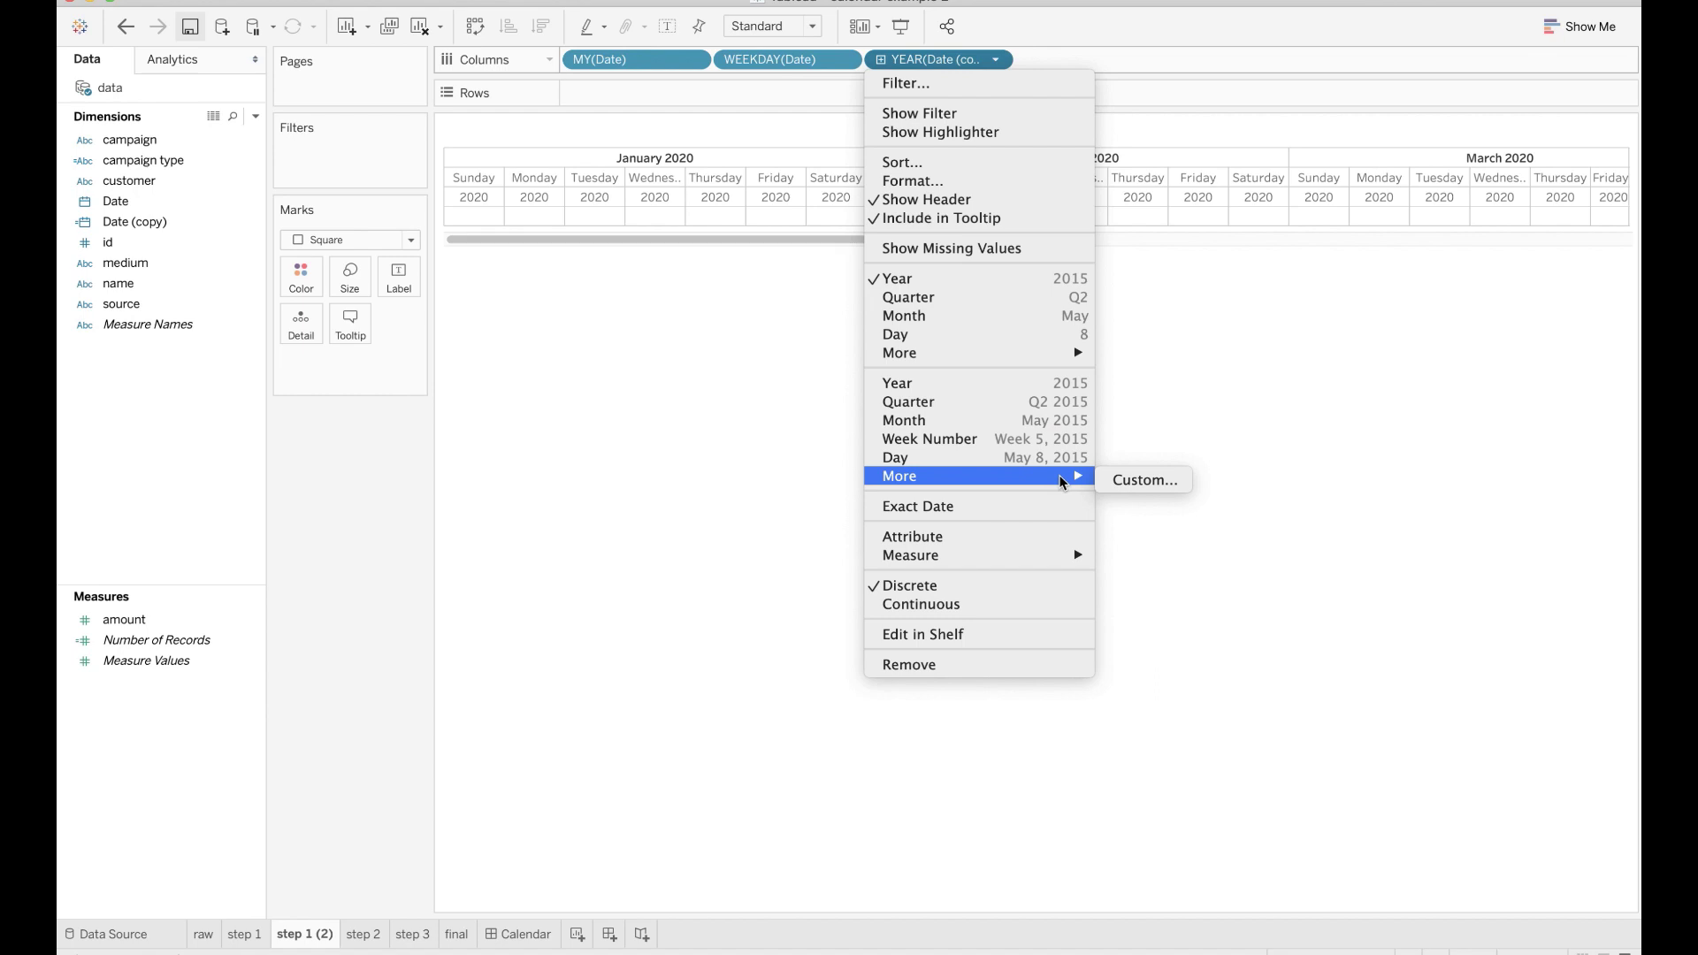
click(1139, 482)
click(849, 454)
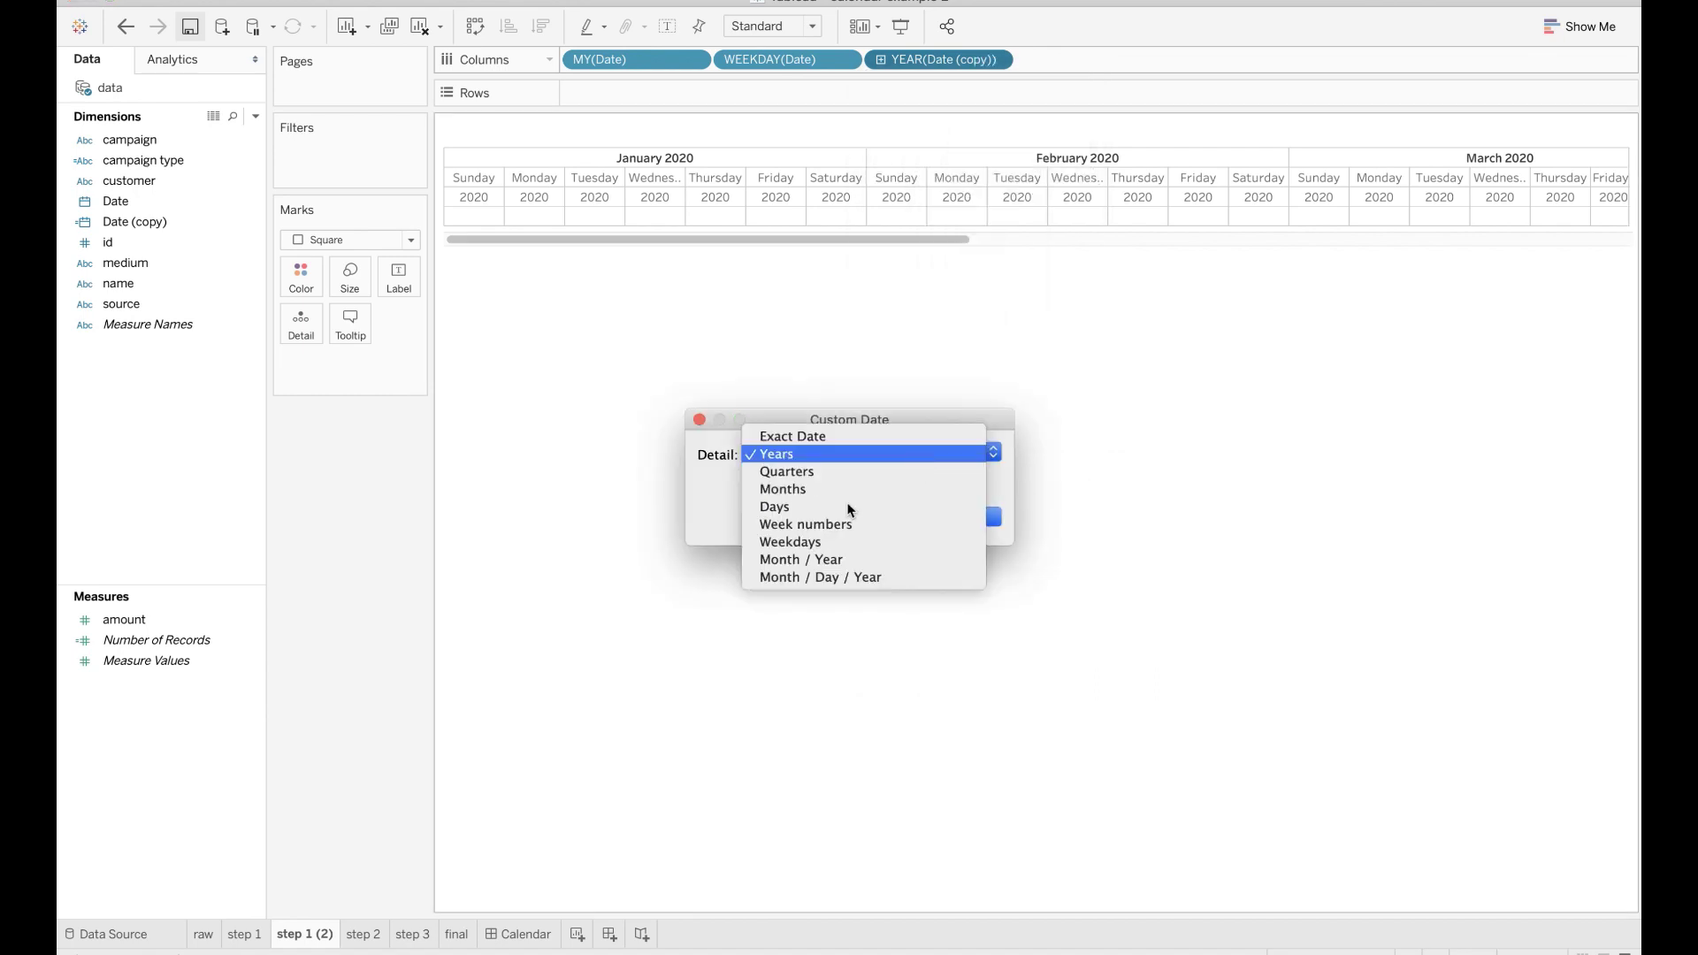
click(807, 542)
click(985, 520)
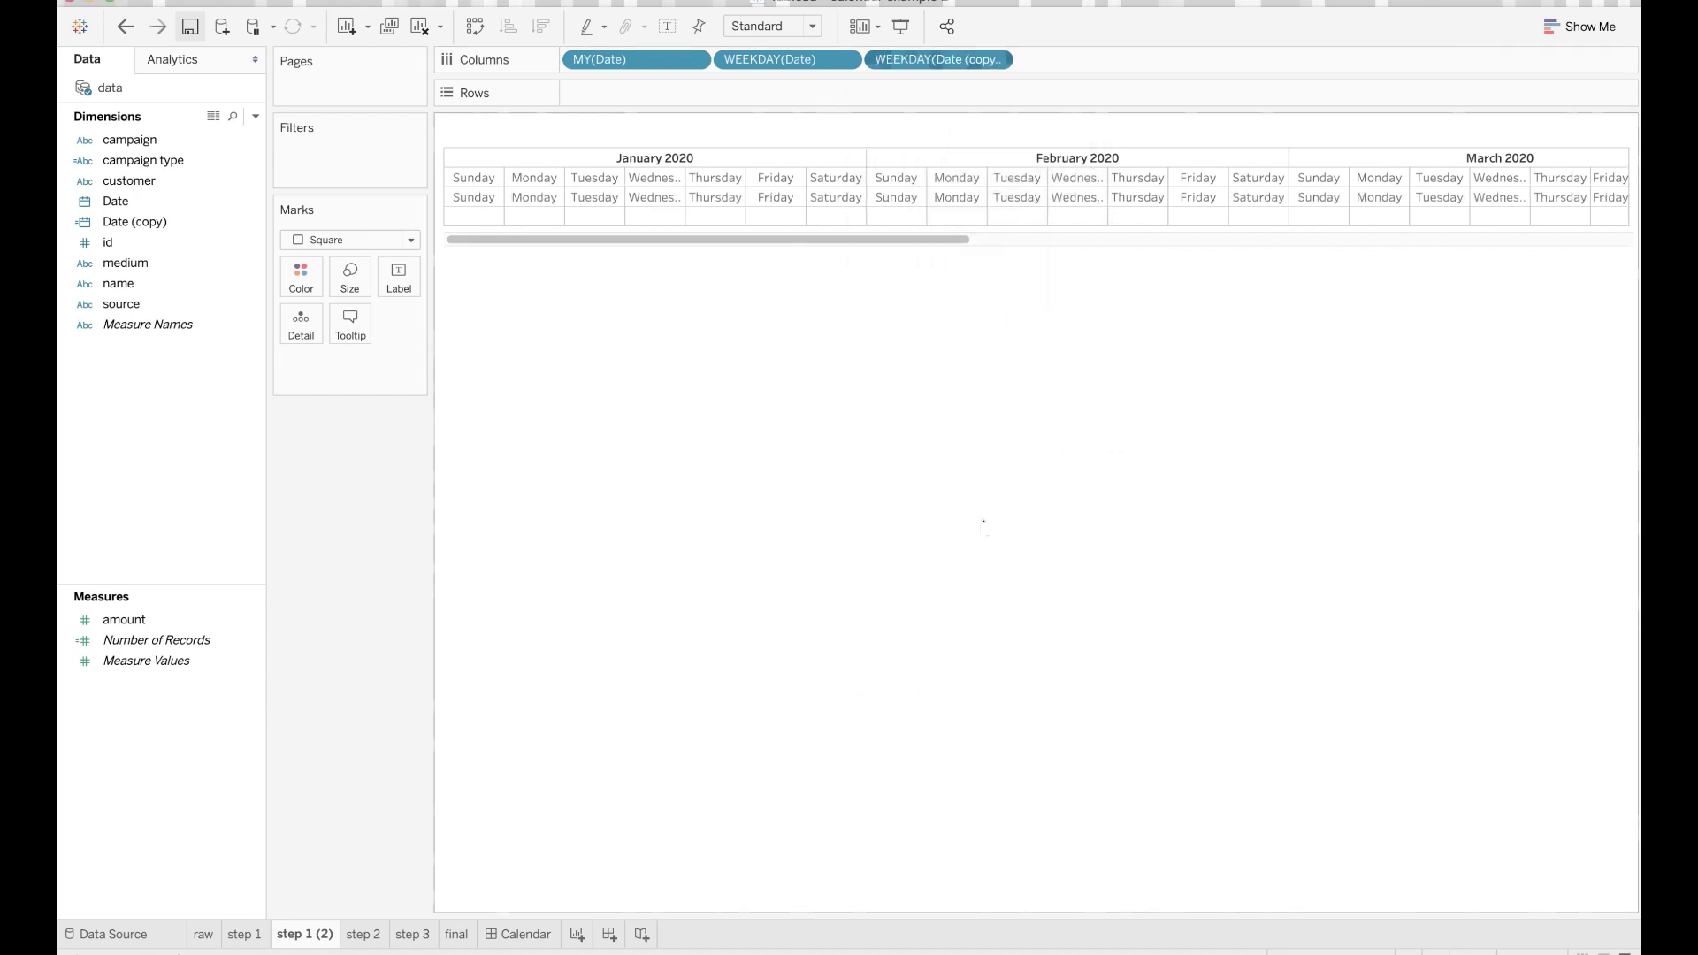
click(996, 60)
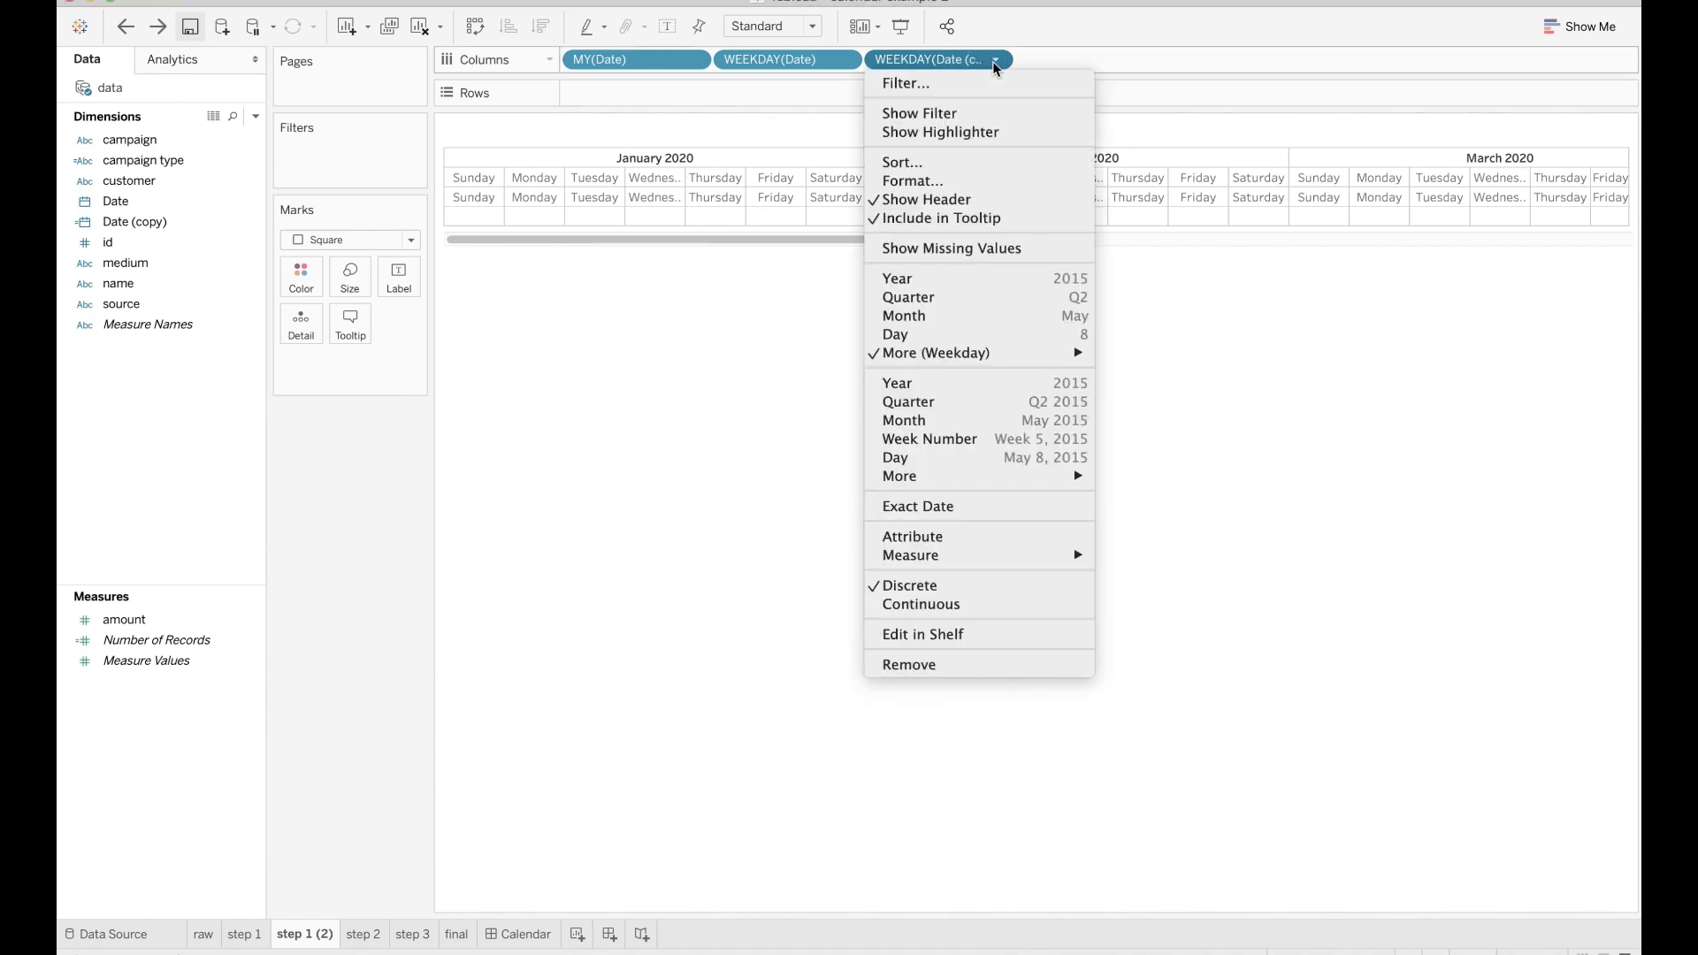
click(960, 200)
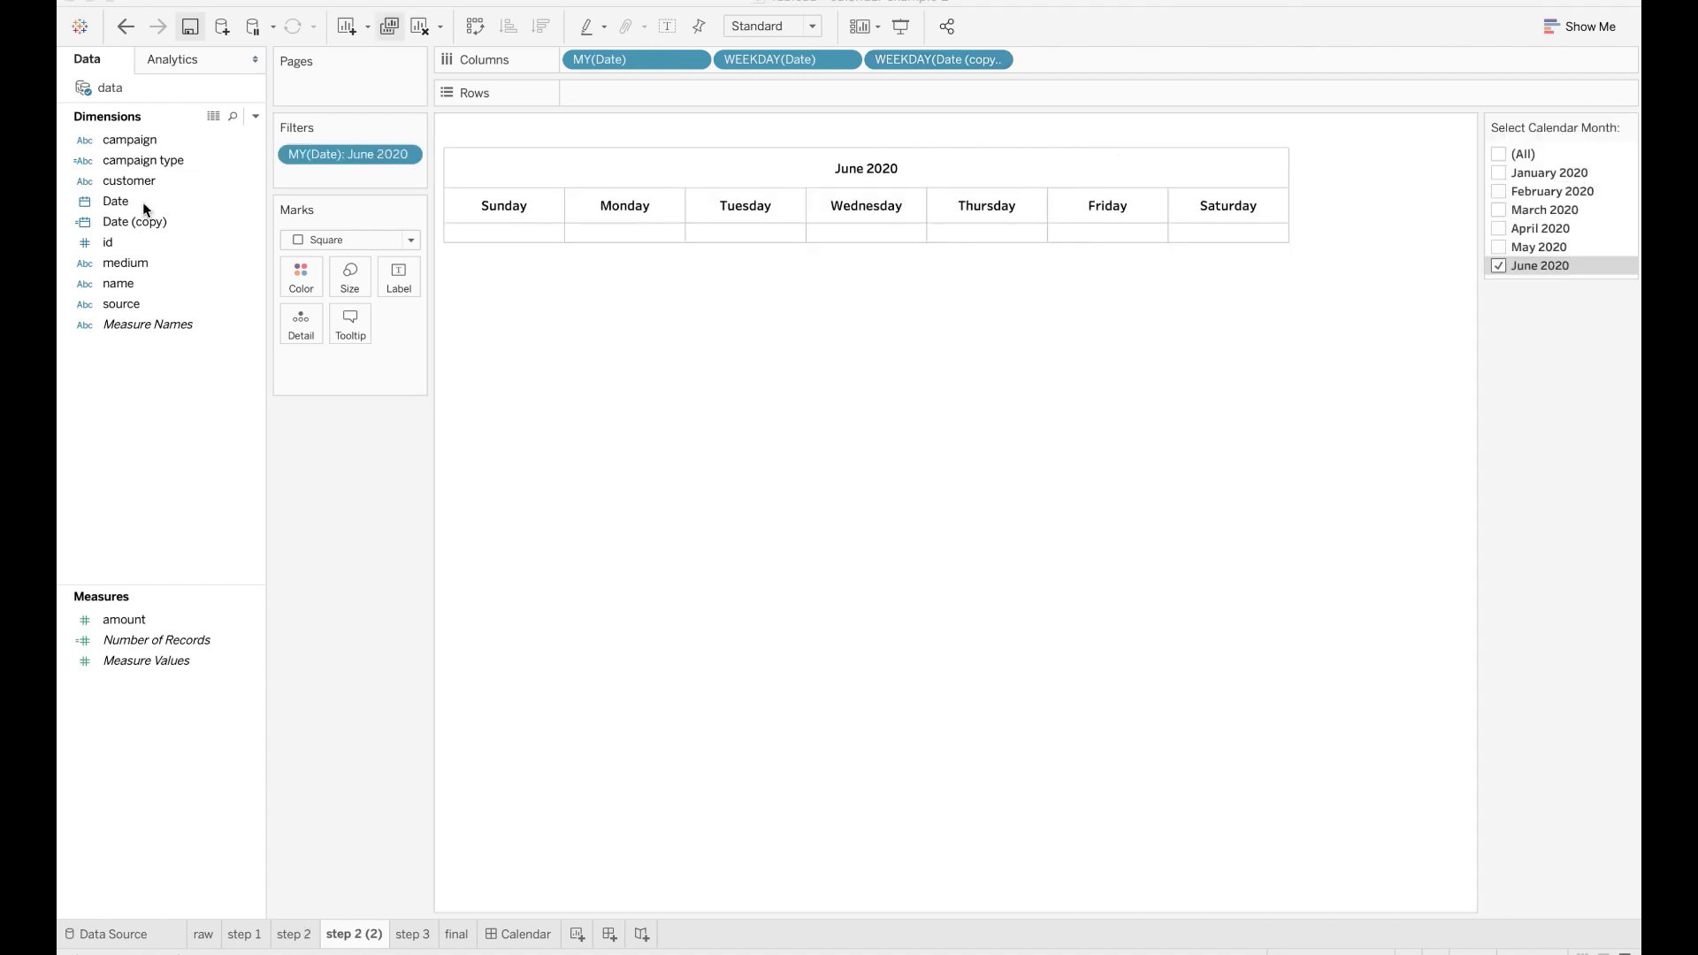
Step: Add Date to Rows with custom detail set to Week numbers
drag(142, 202, 670, 110)
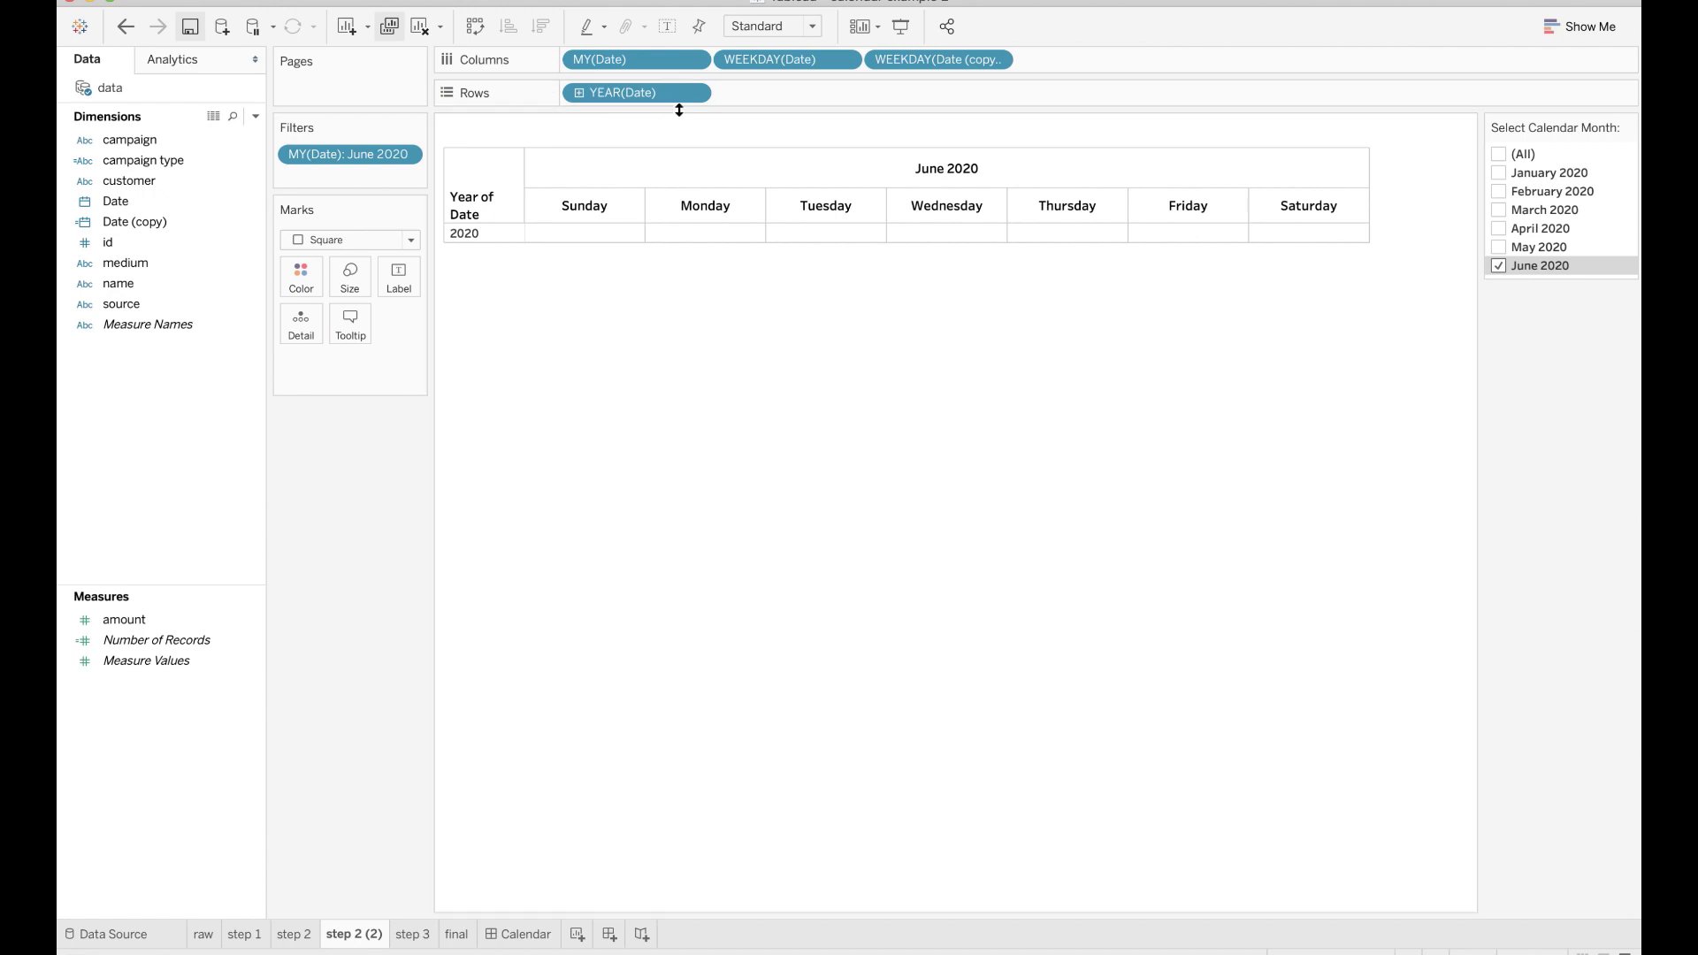
click(694, 94)
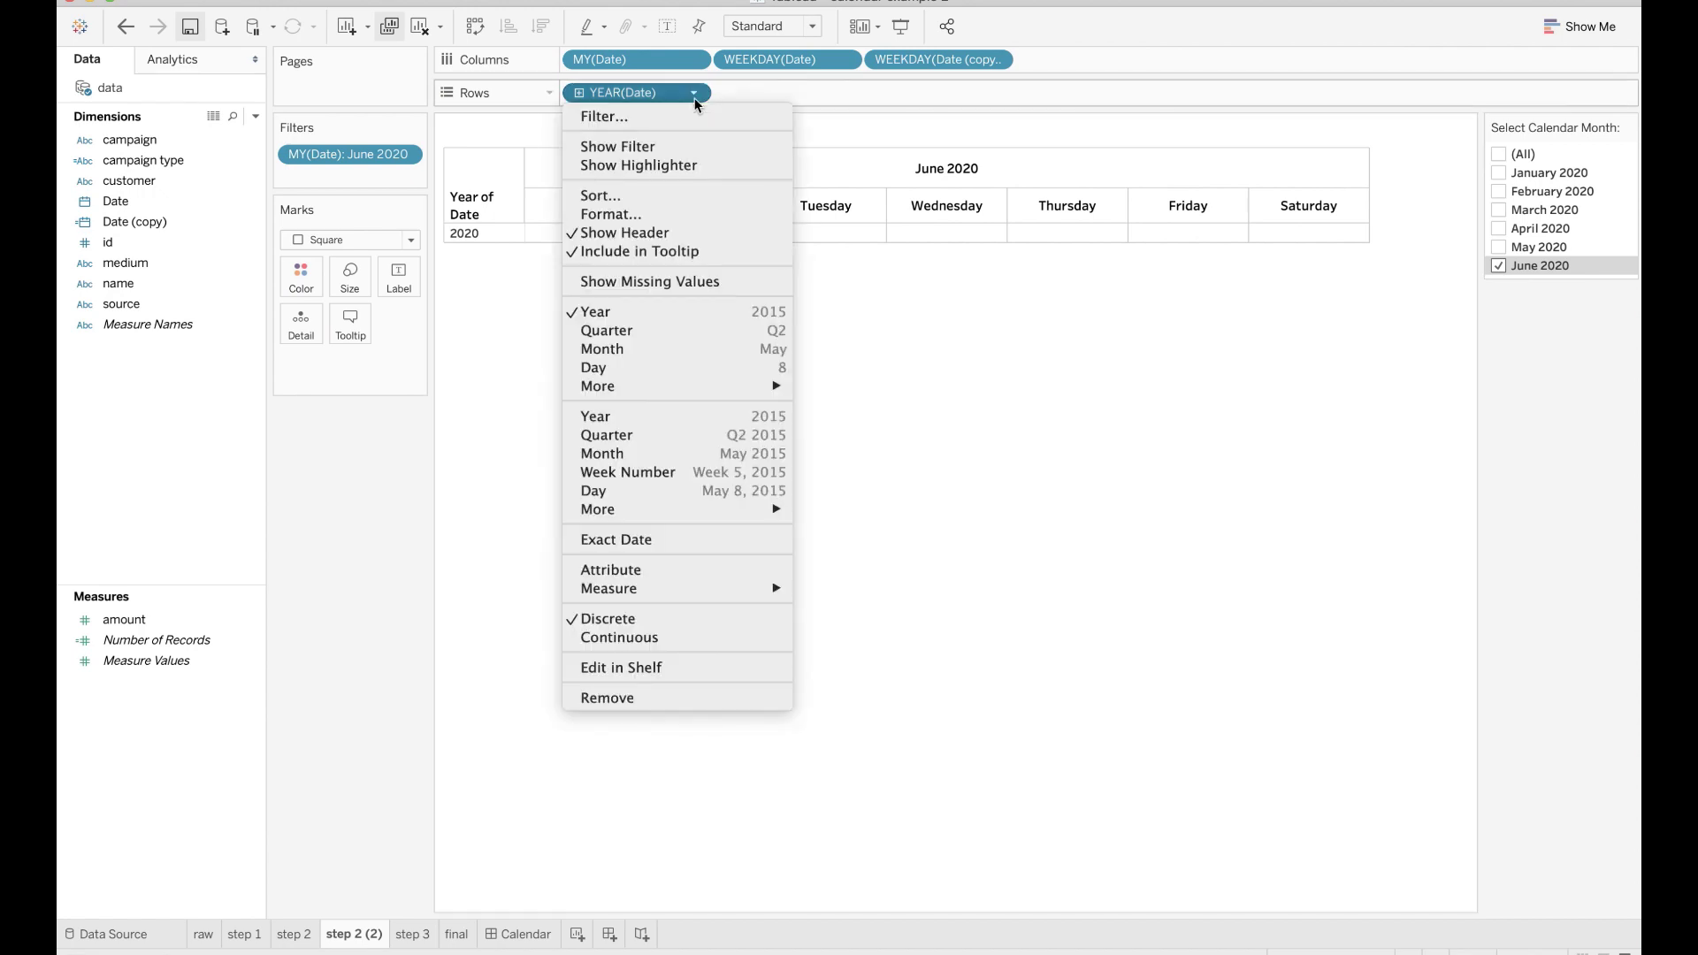
mouse_move(779, 510)
click(809, 510)
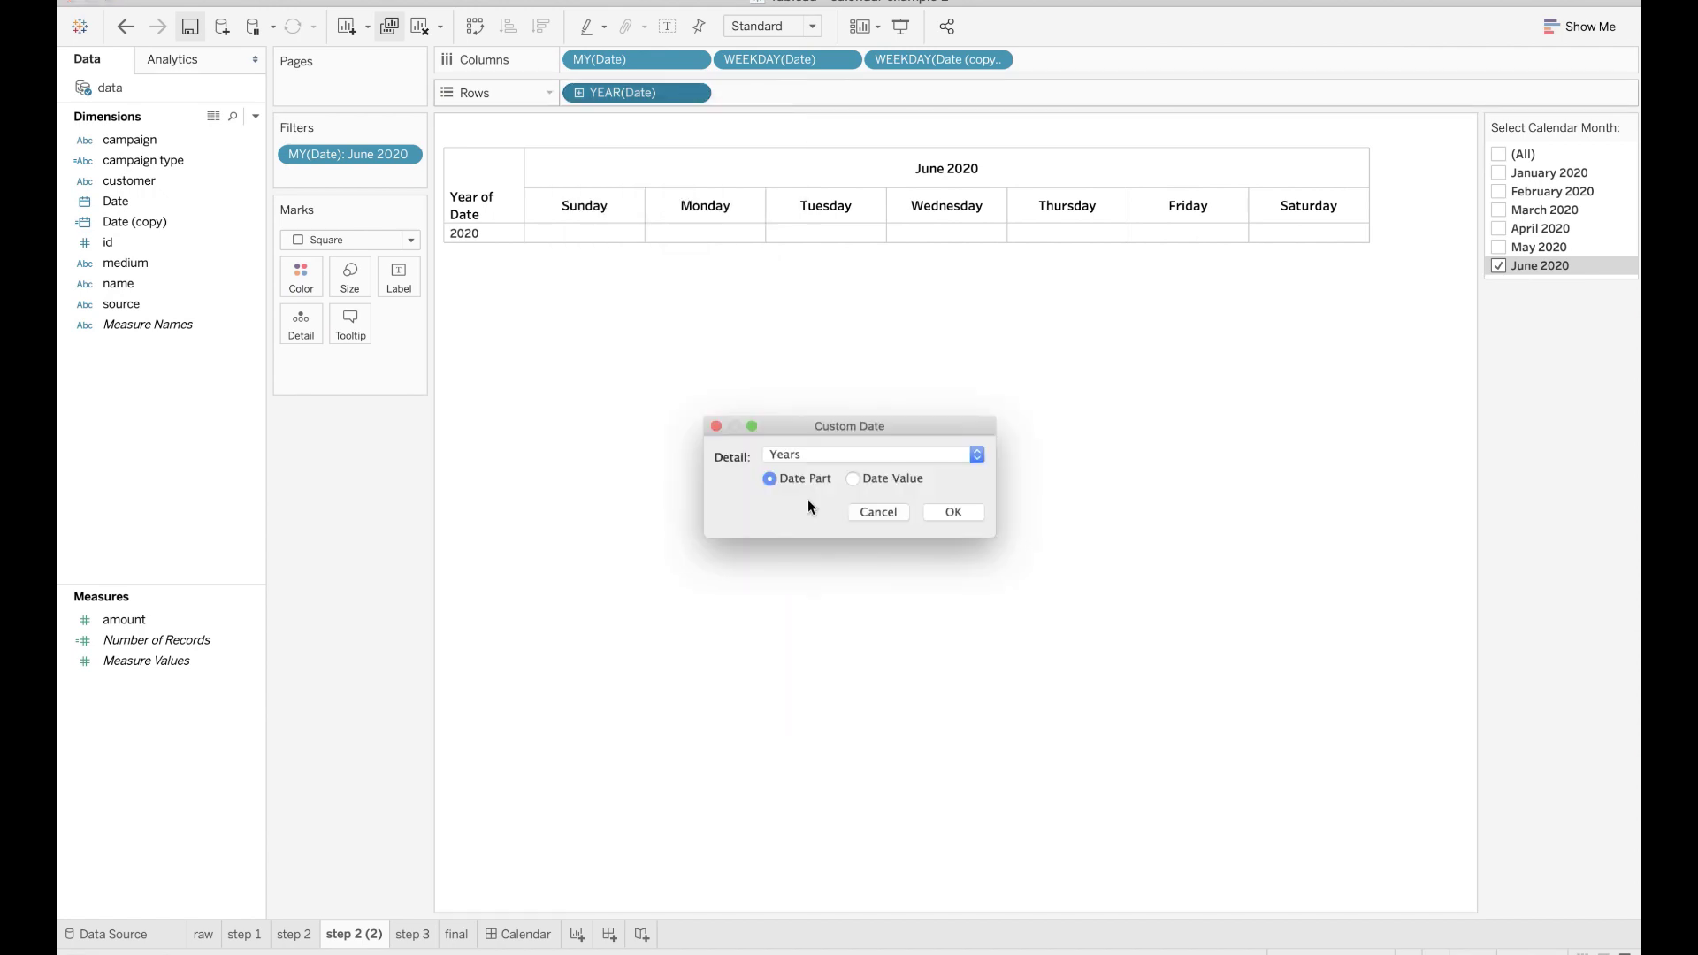
click(798, 457)
click(949, 531)
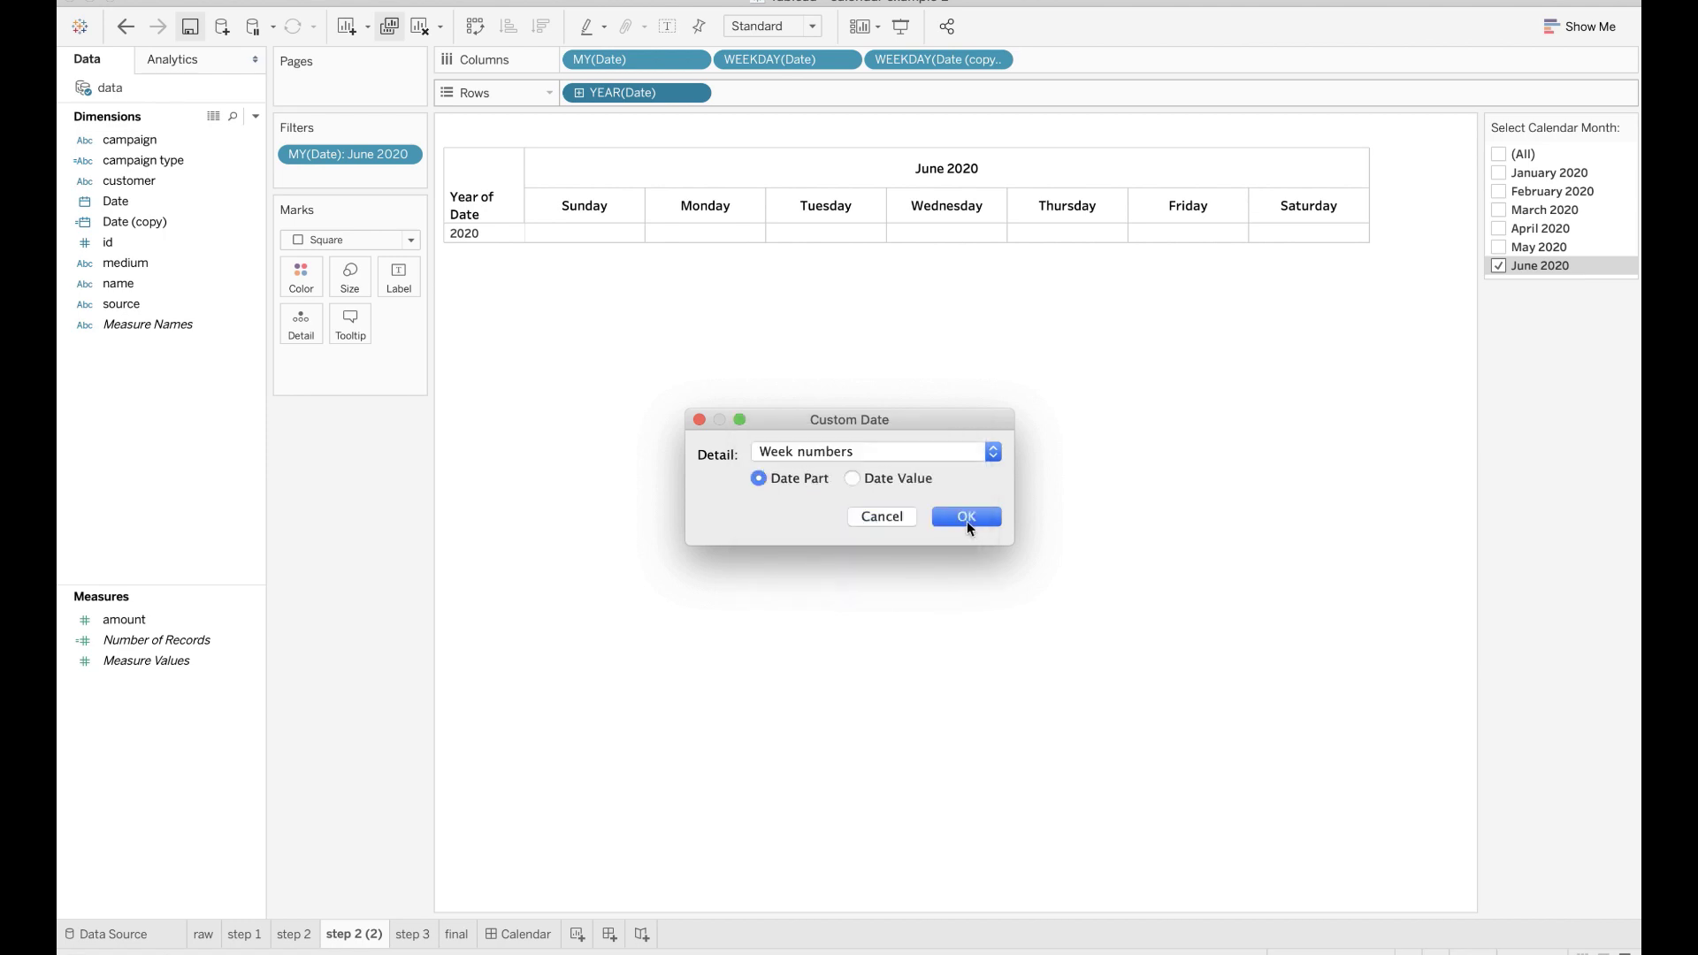
click(966, 517)
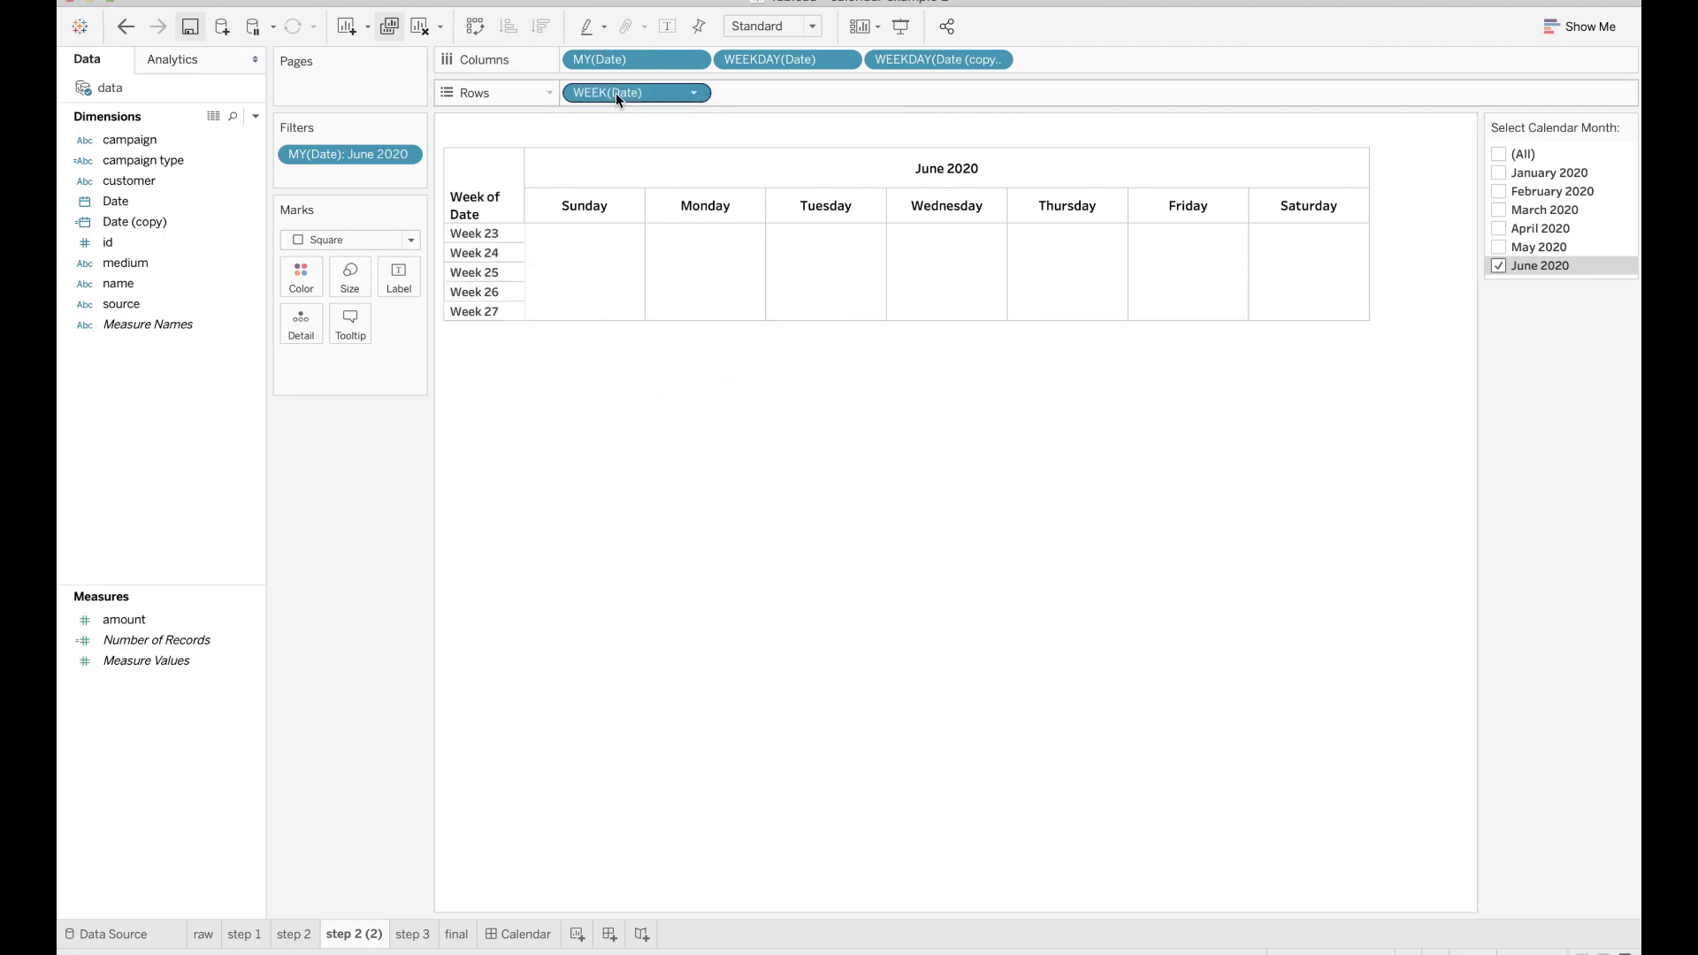
Step: Duplicate the week number field on Rows and hide its headers
drag(615, 93, 751, 92)
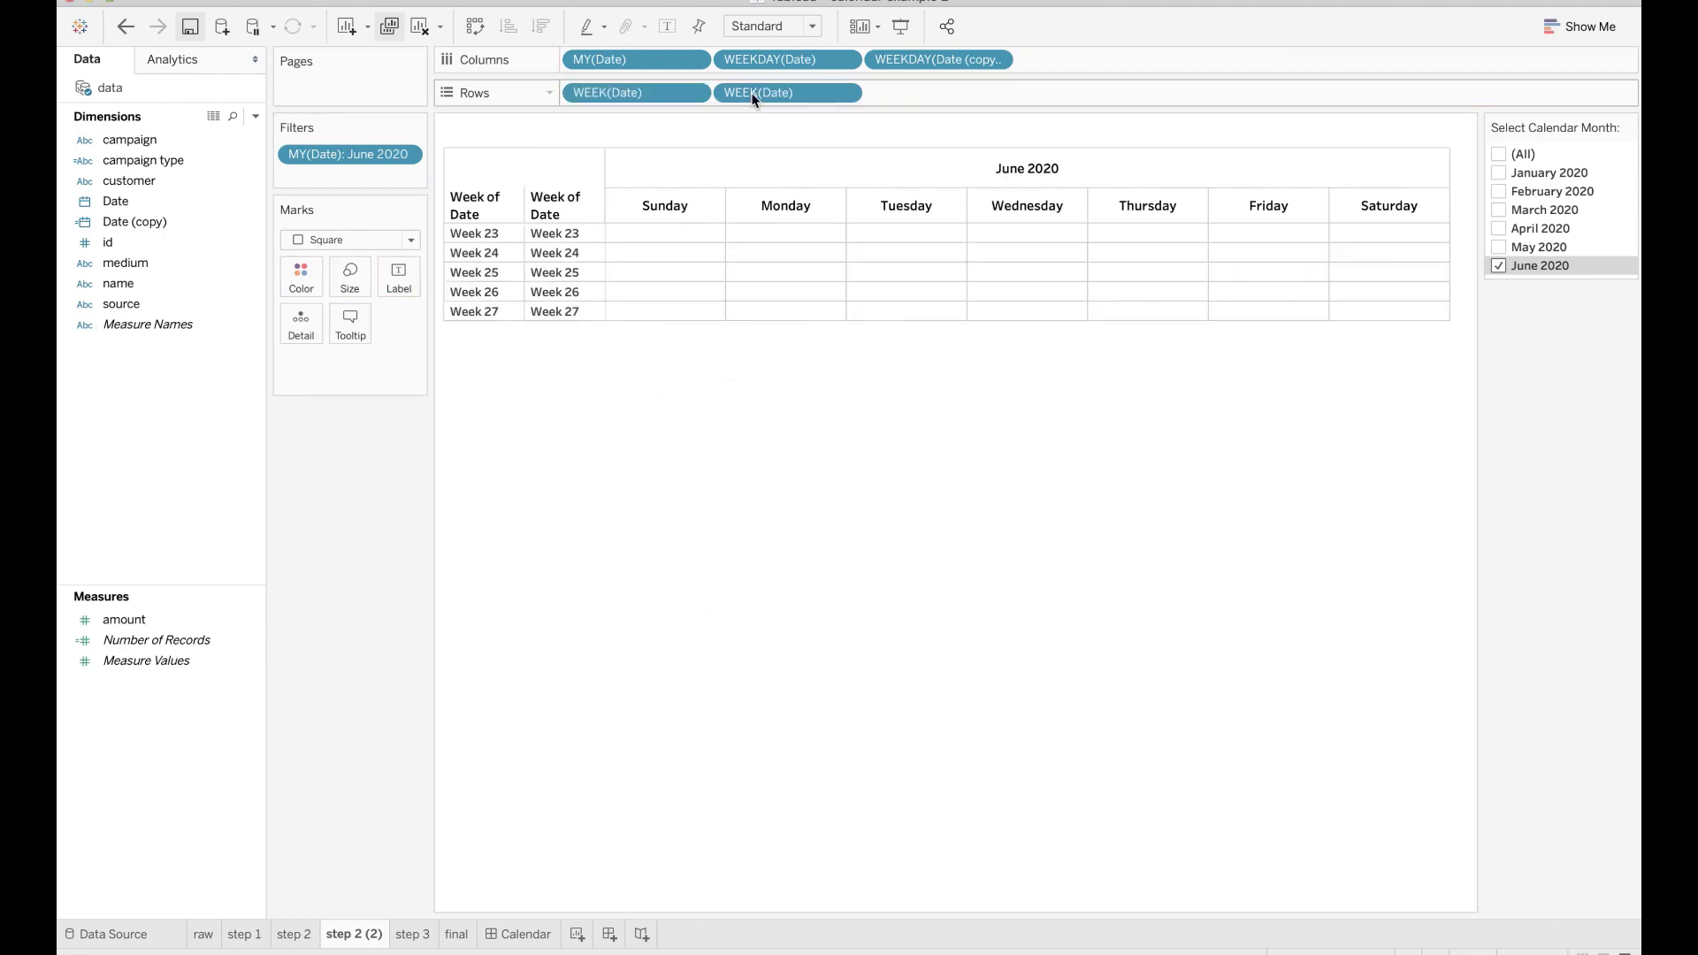
click(844, 94)
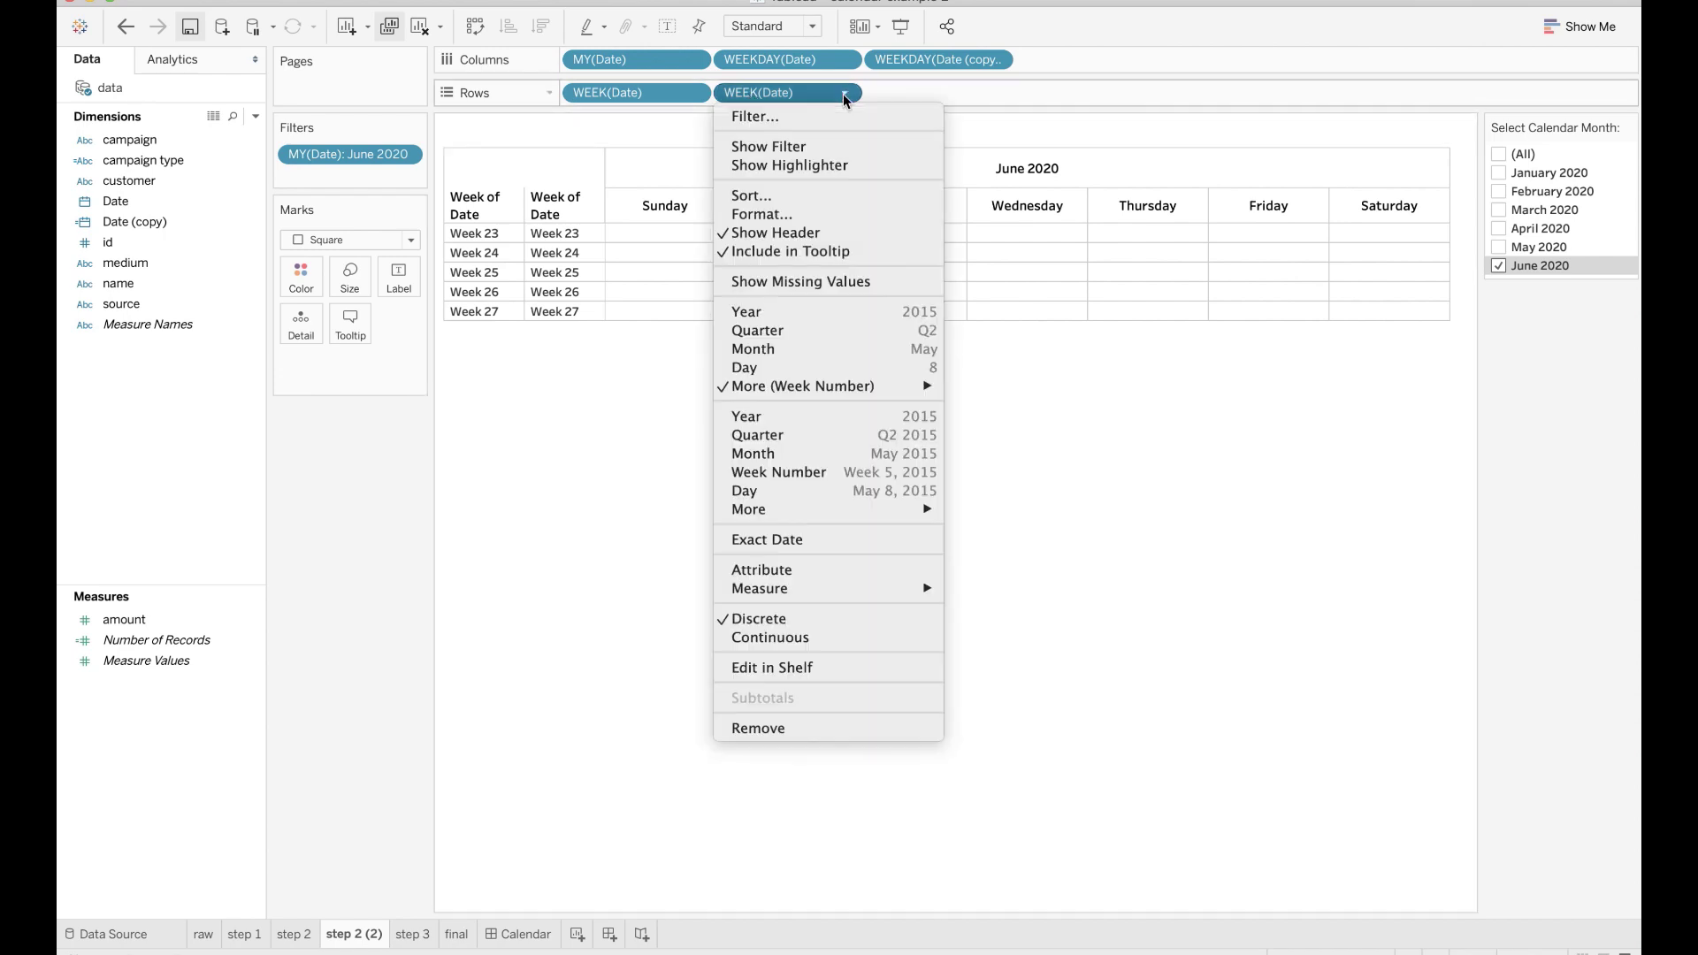
click(836, 233)
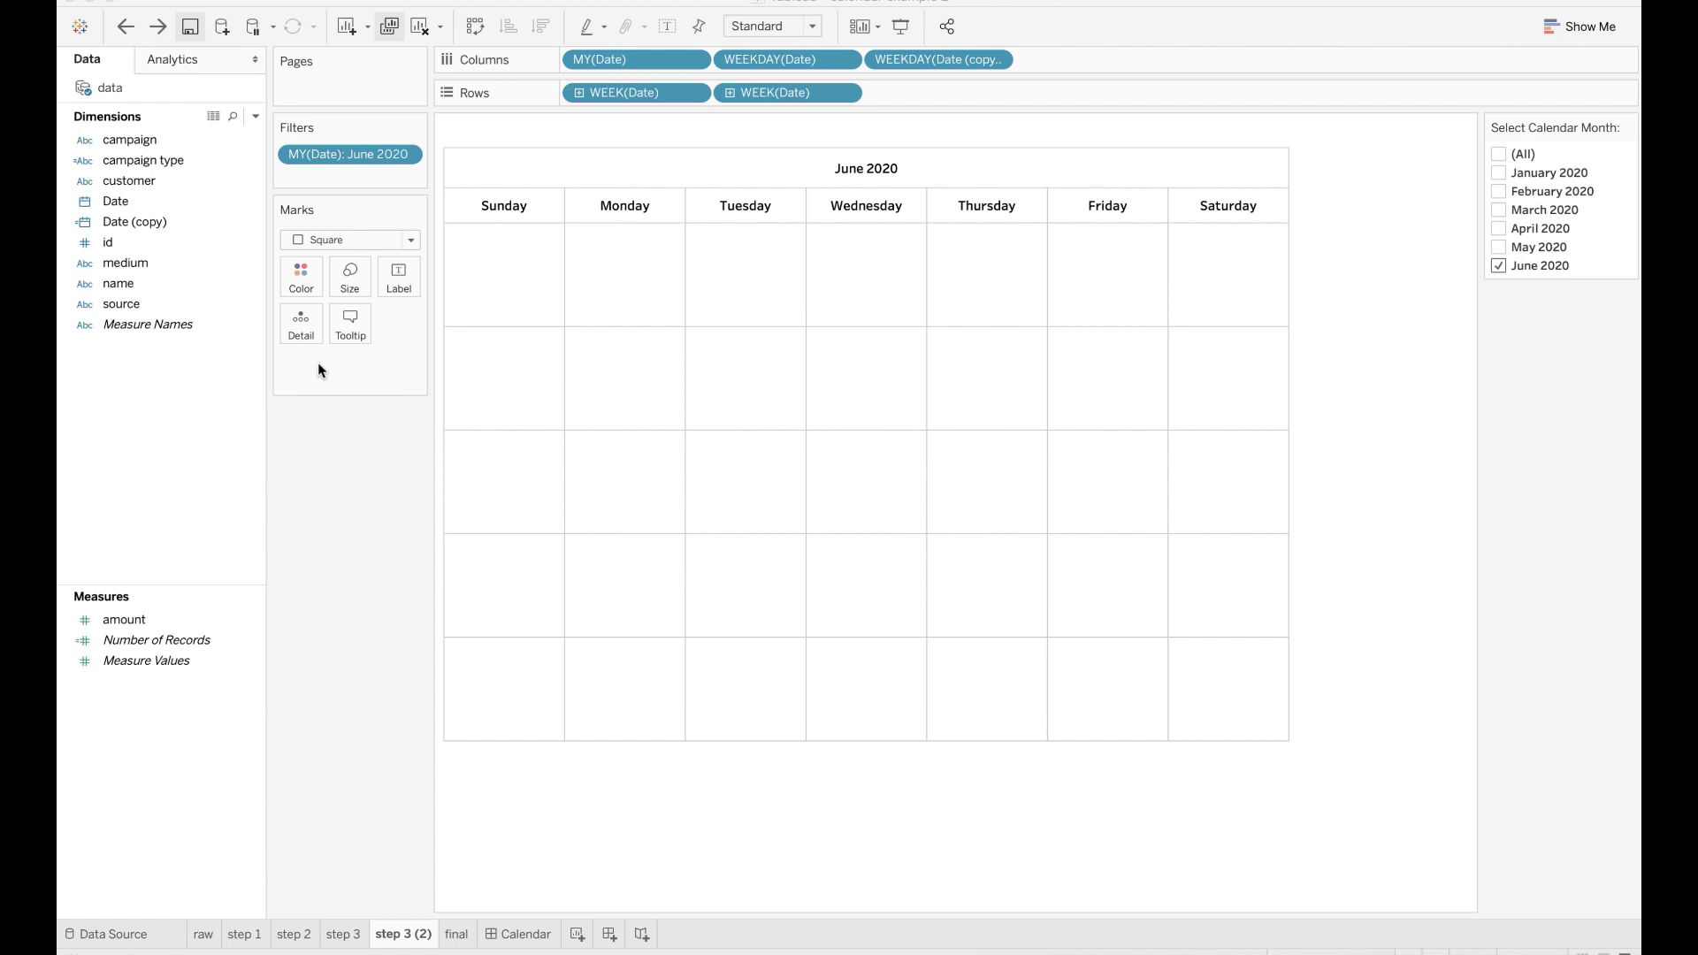
Step: Label each calendar cell with the Date field shown as Day numbers
drag(139, 200, 381, 274)
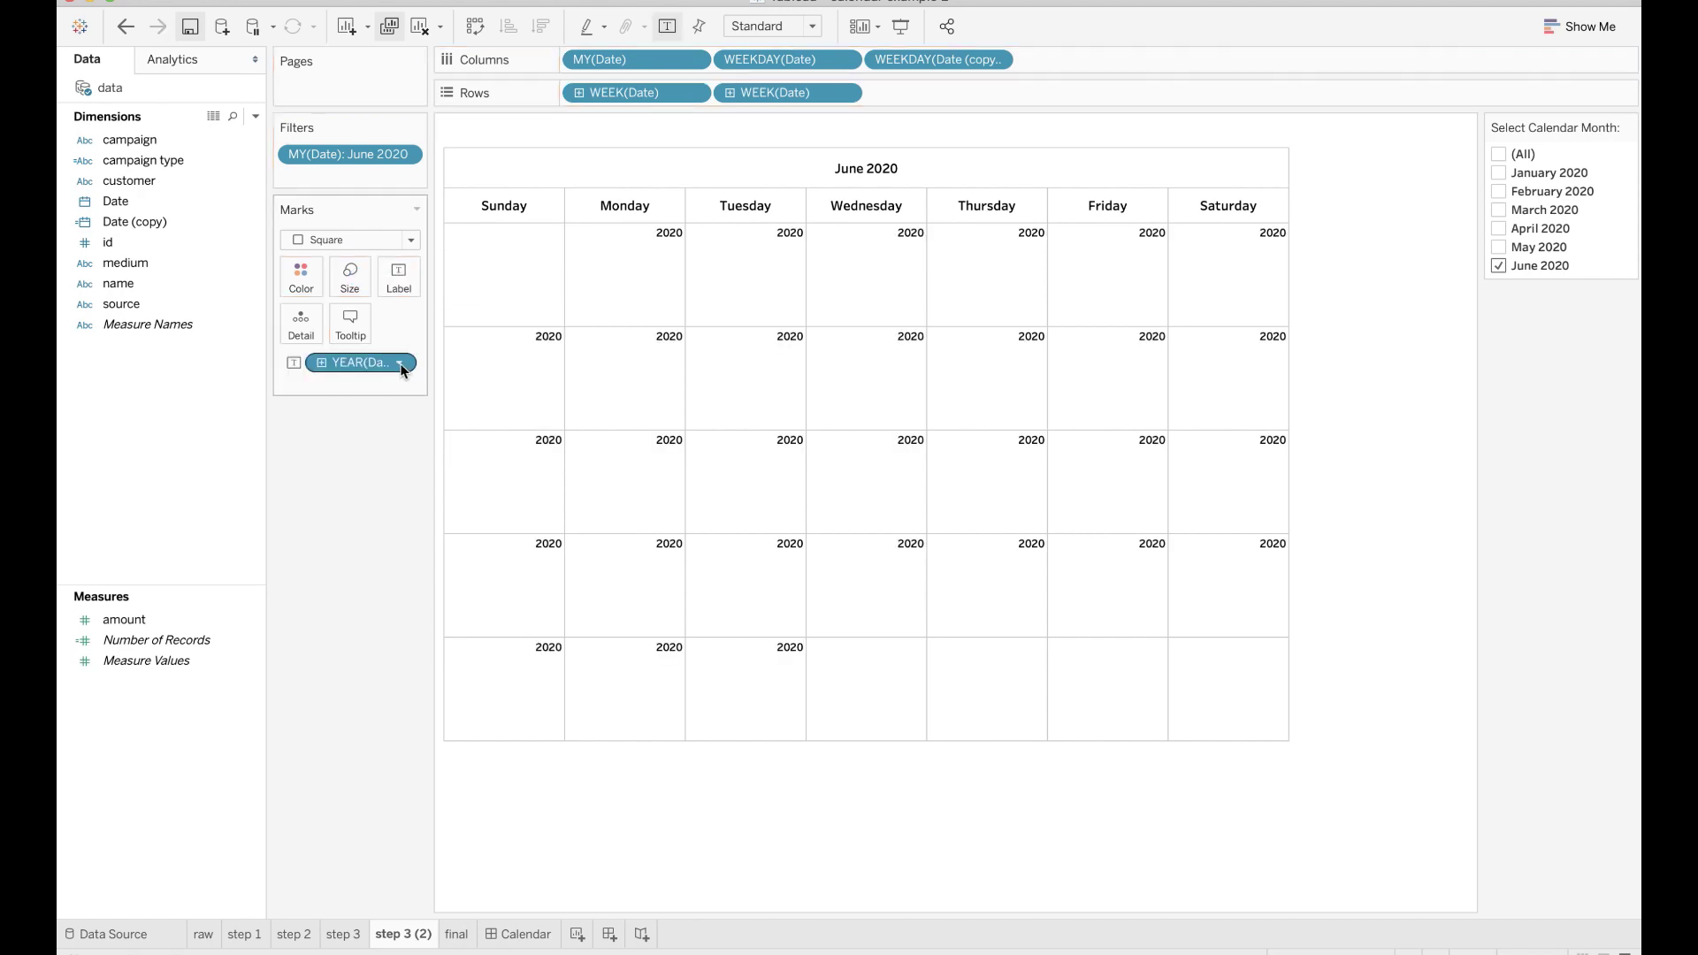
click(399, 365)
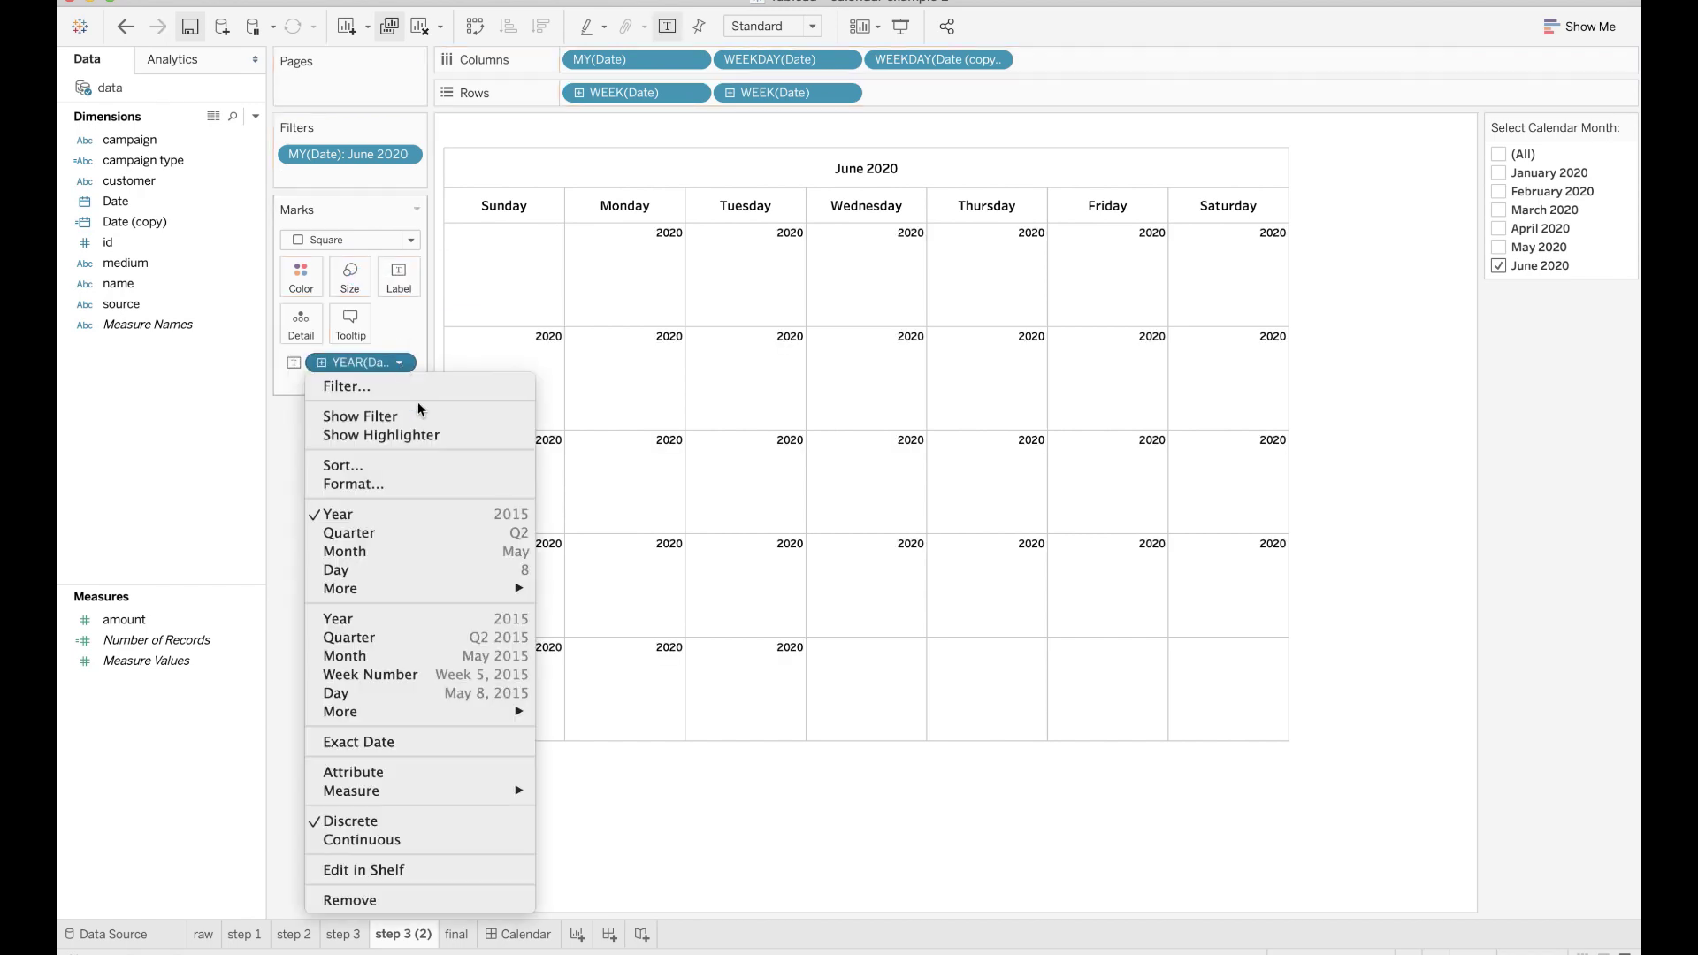
click(424, 573)
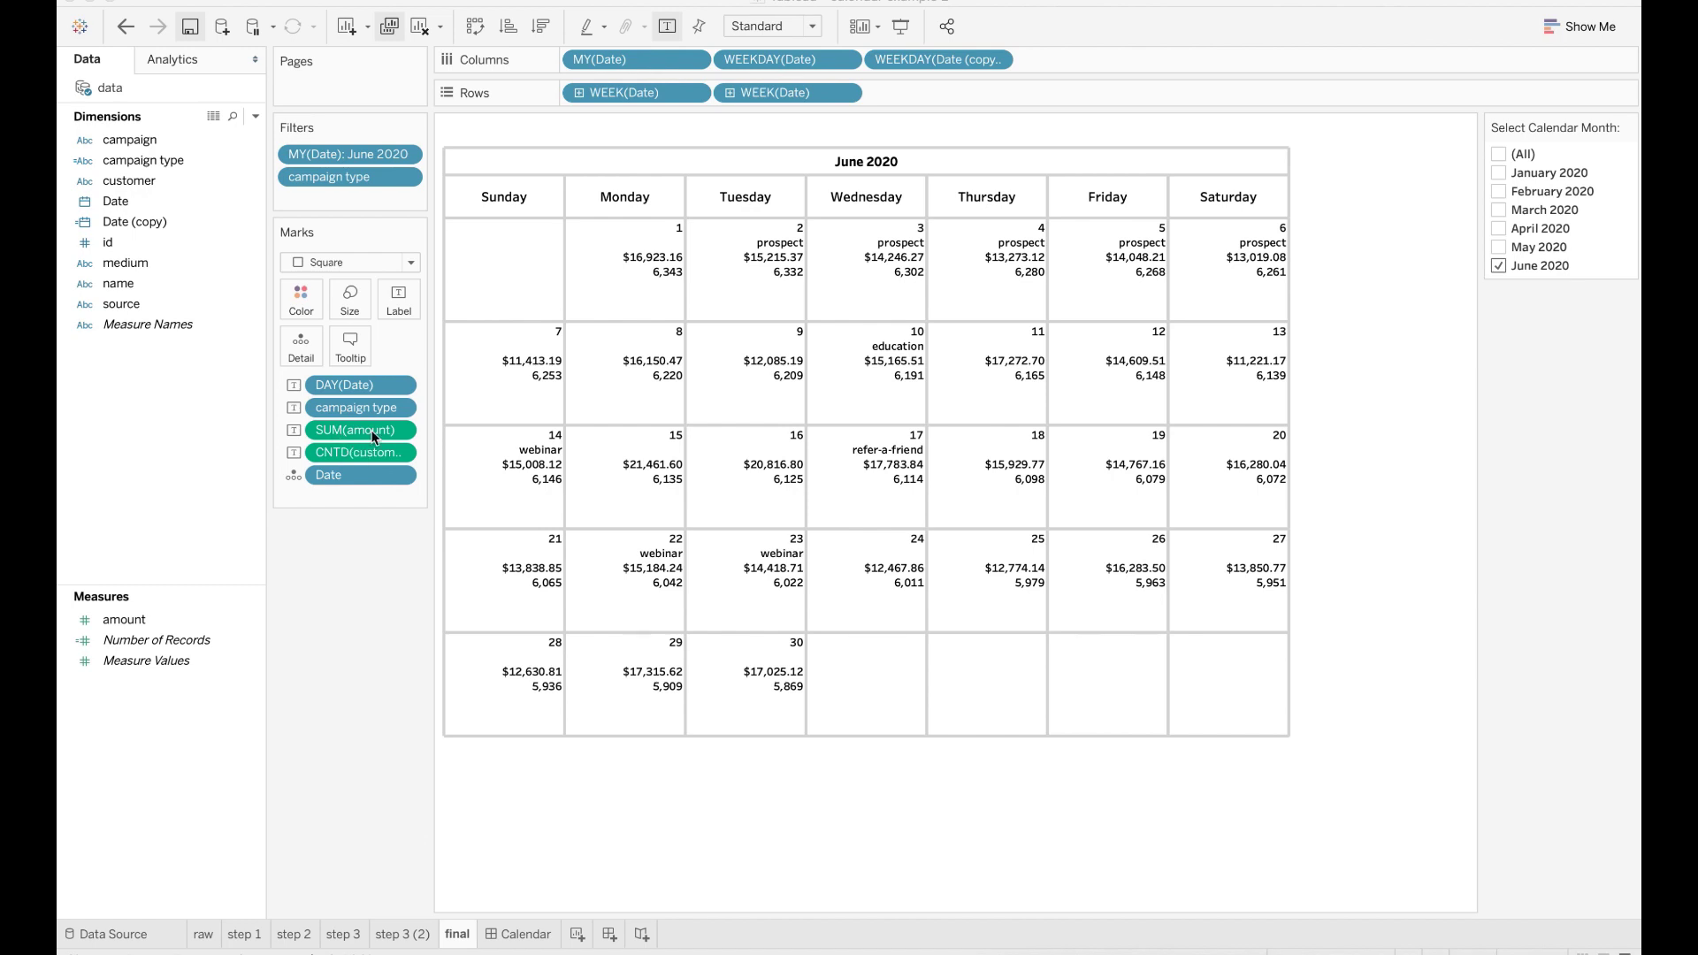
click(724, 288)
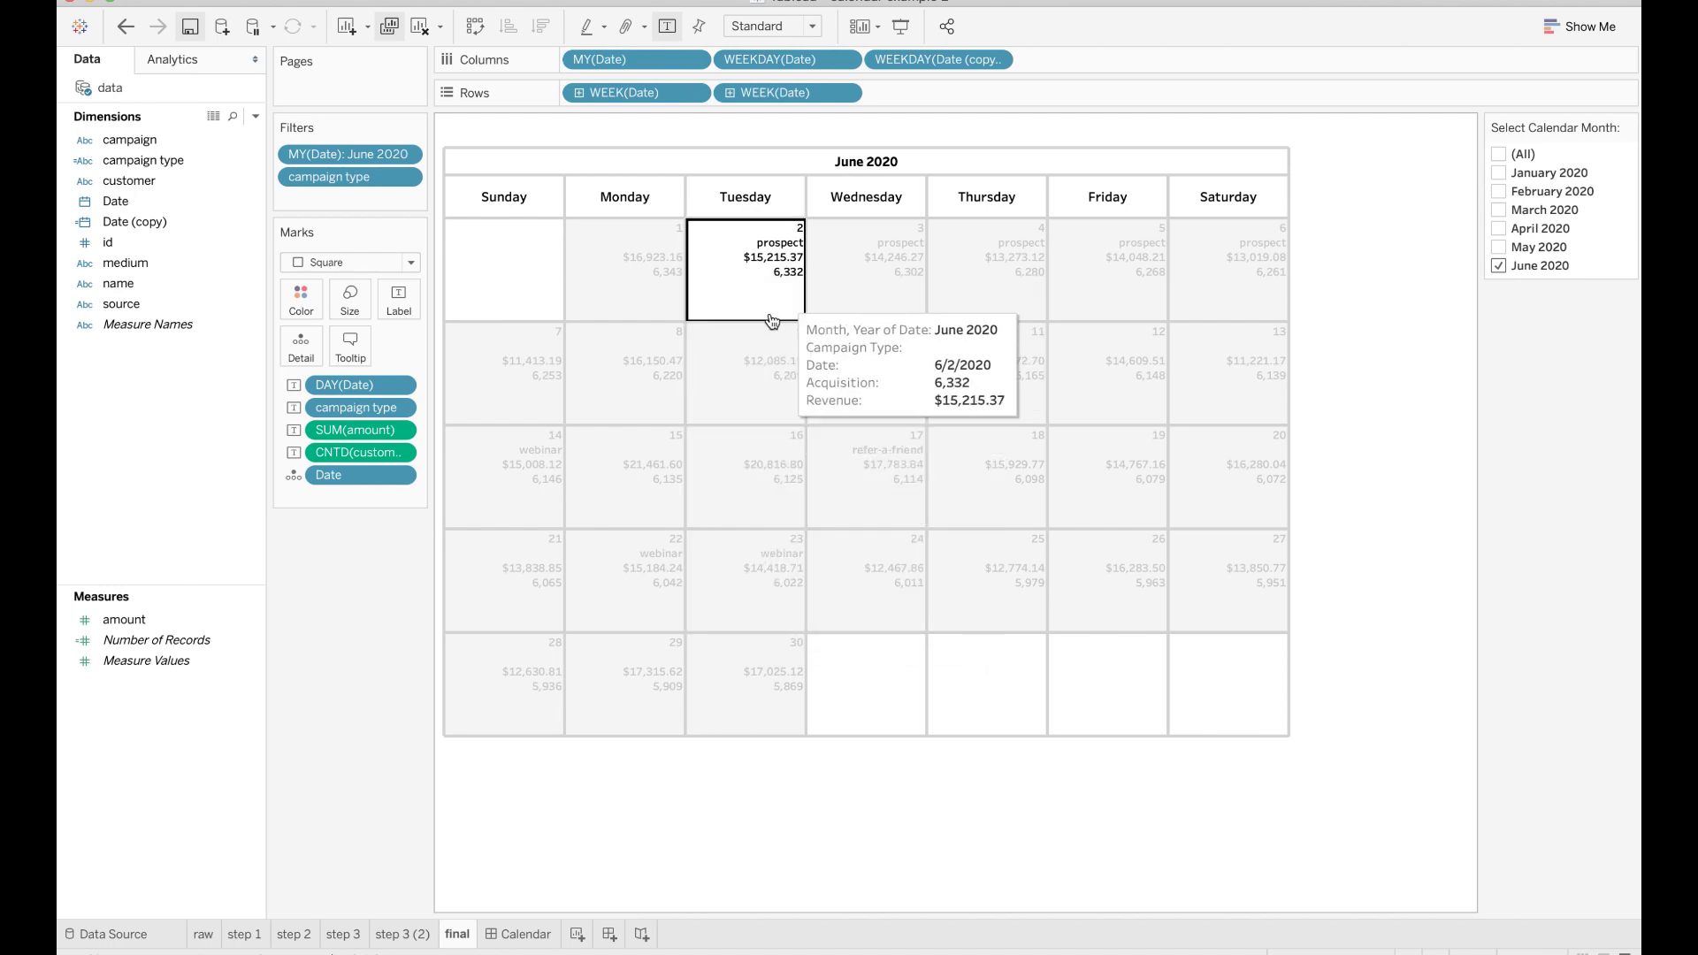
mouse_move(737, 299)
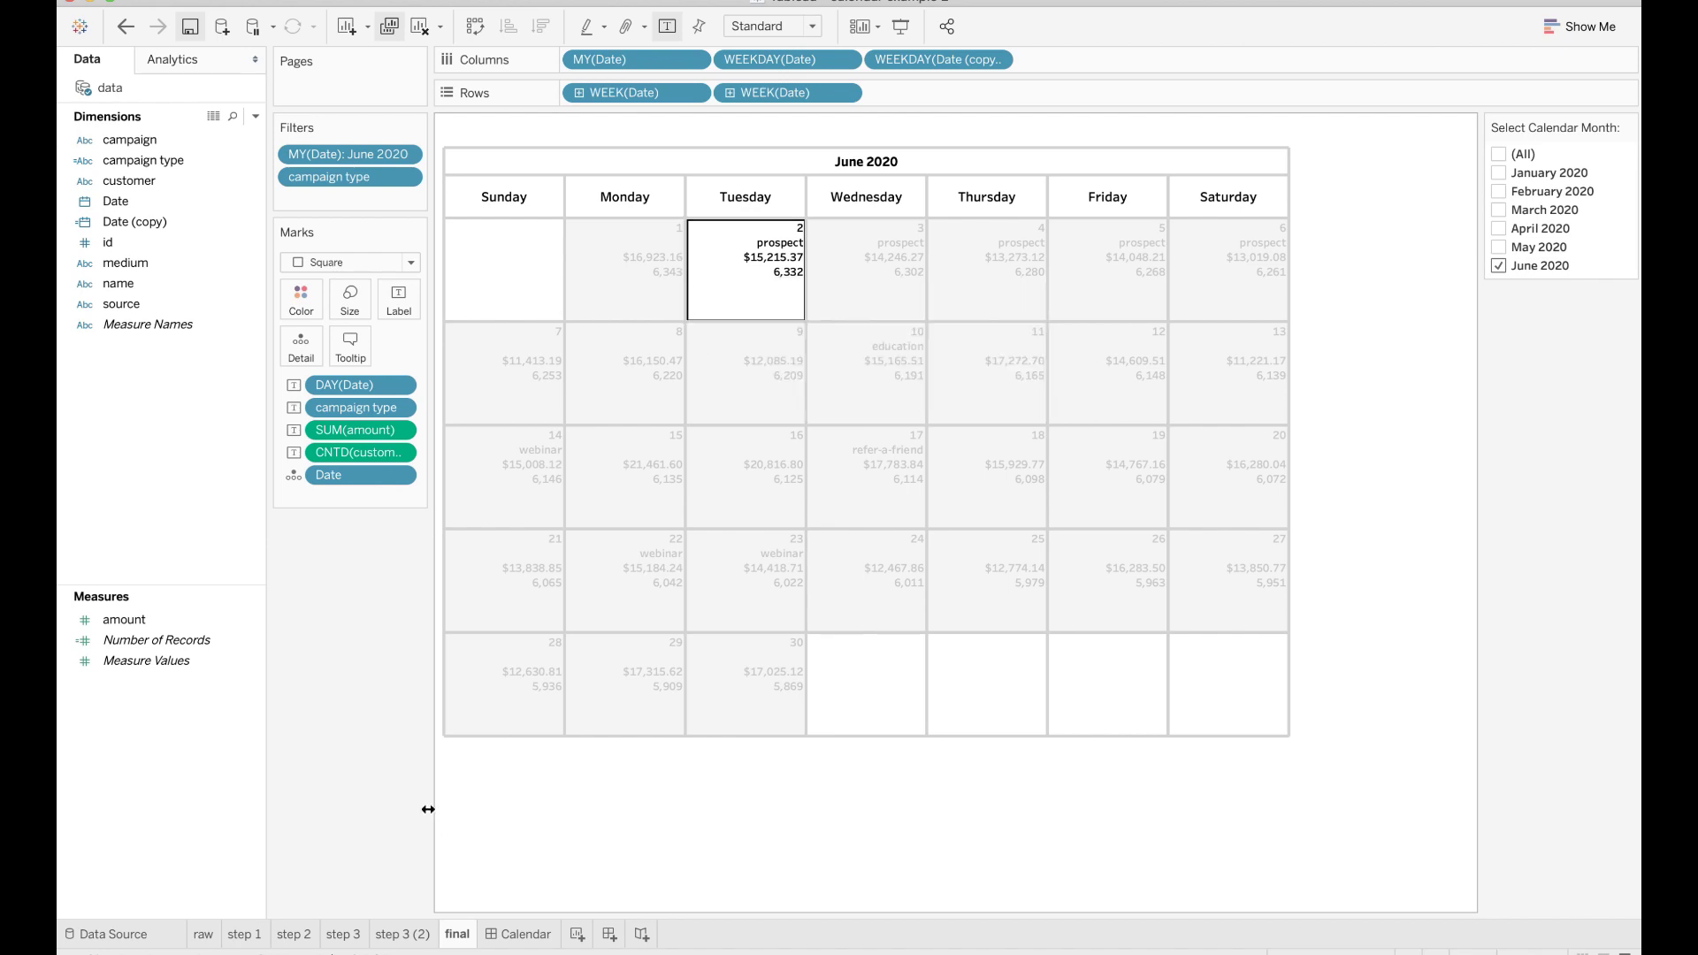
key(Escape)
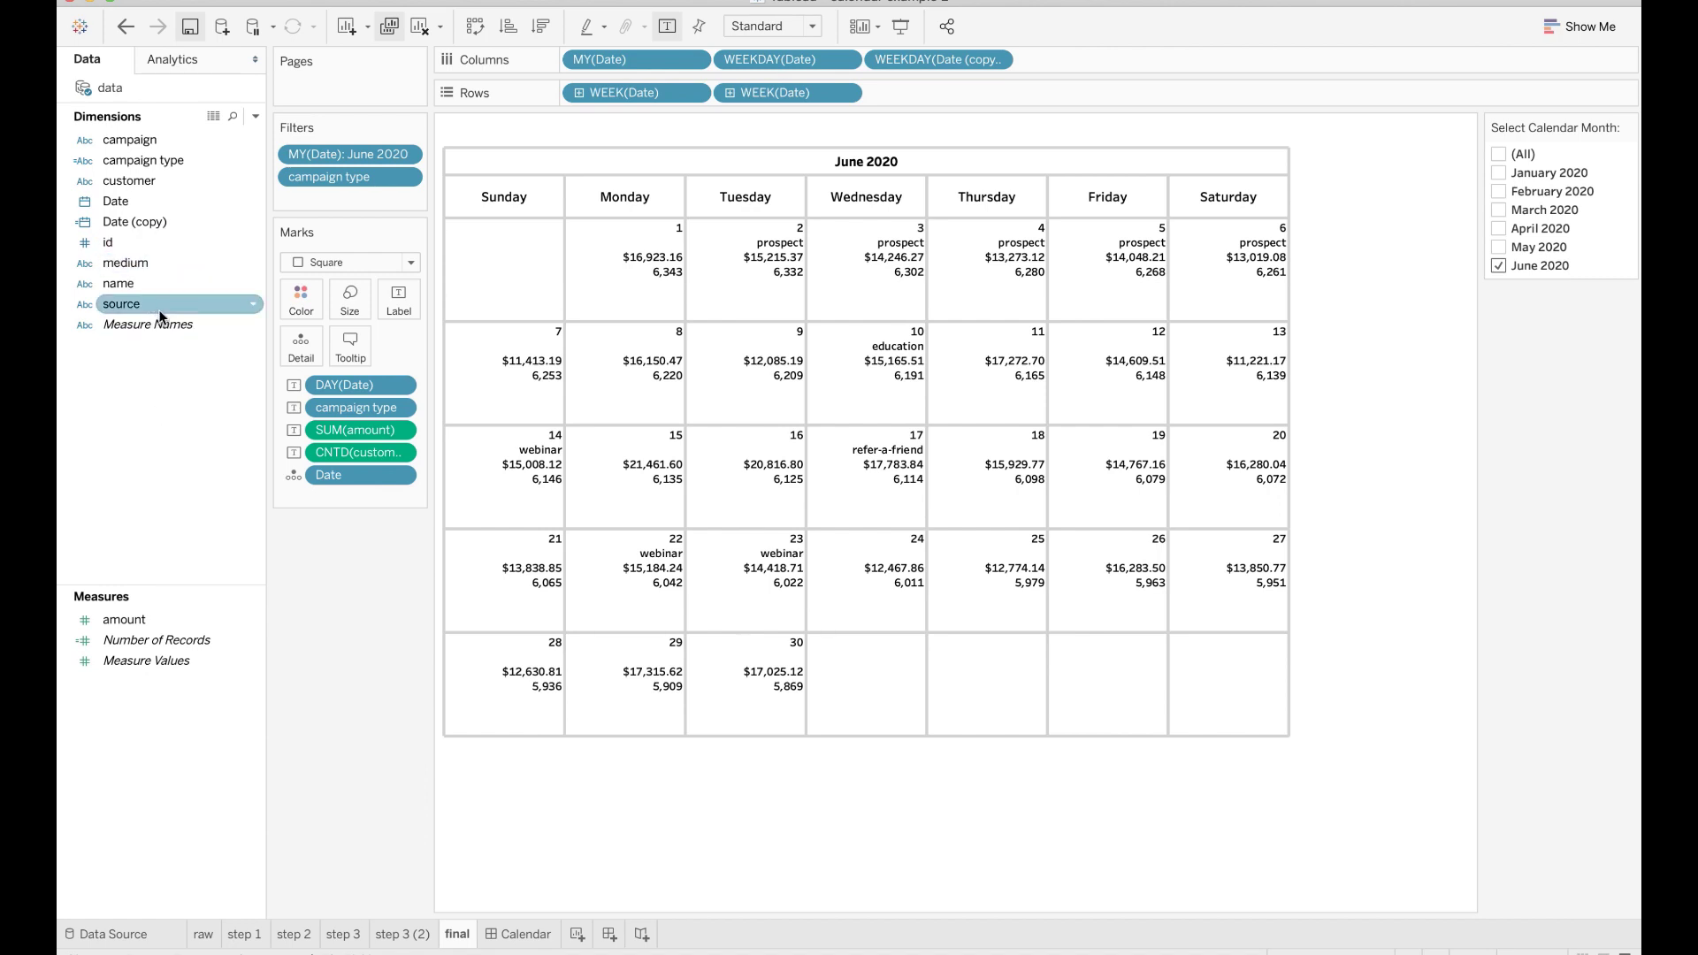
Step: Put campaign type on Color to shade days by education, prospect, refer-a-friend and webinar
drag(146, 168, 299, 300)
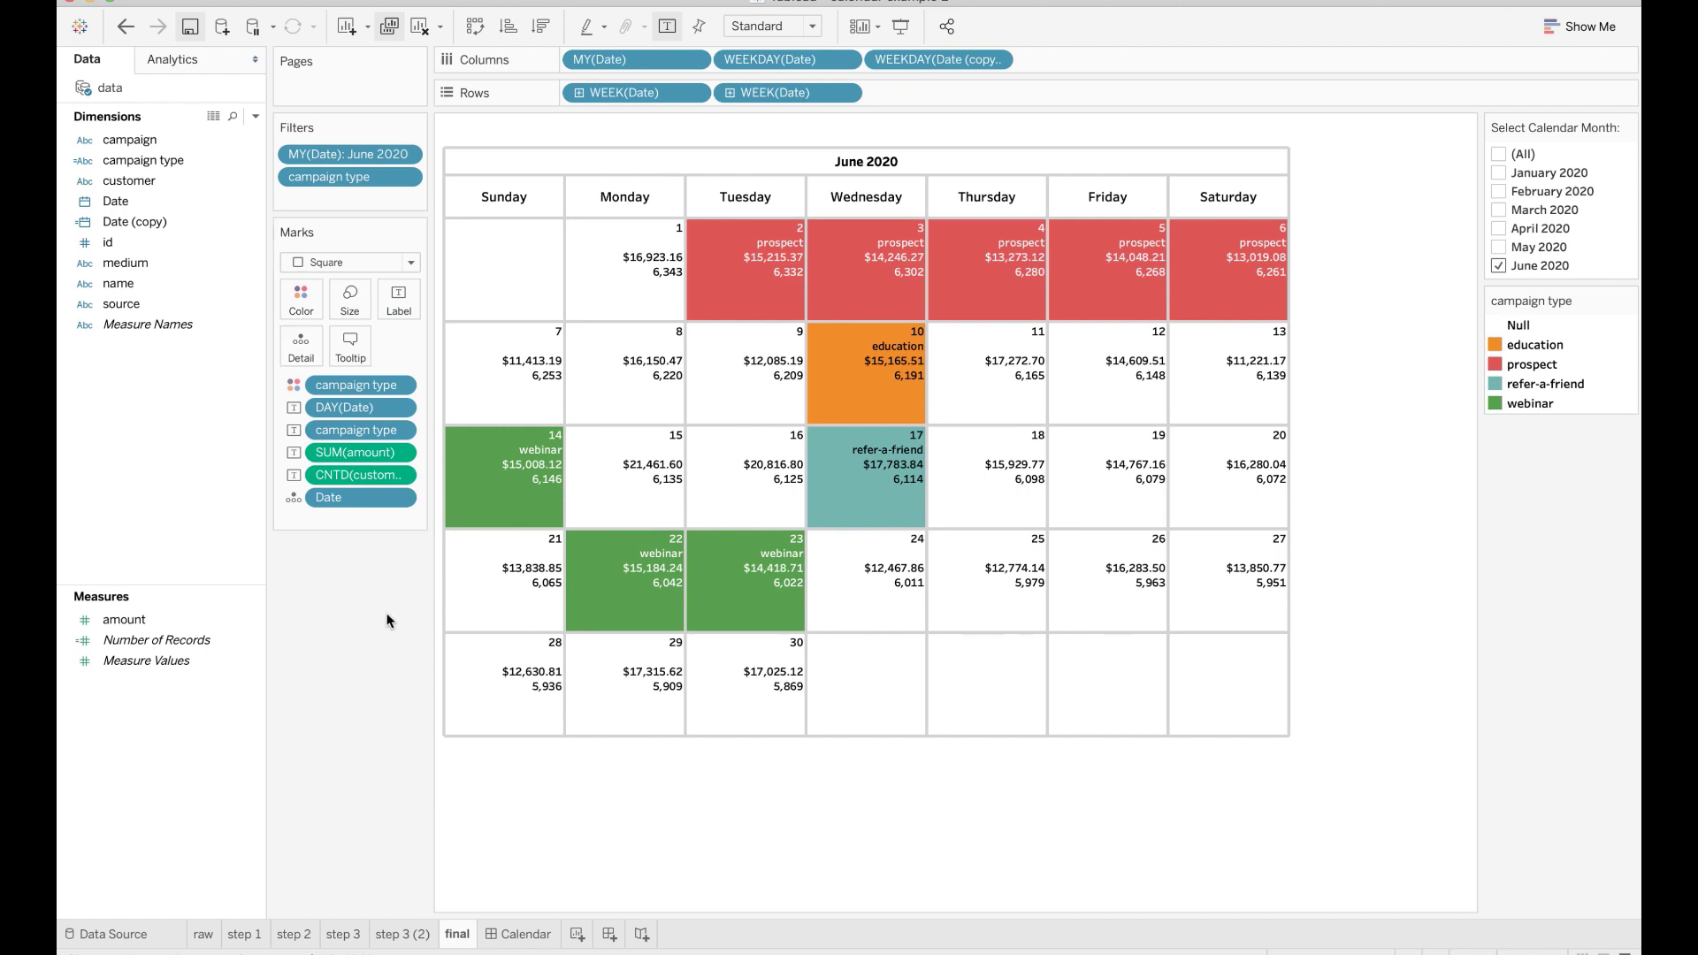